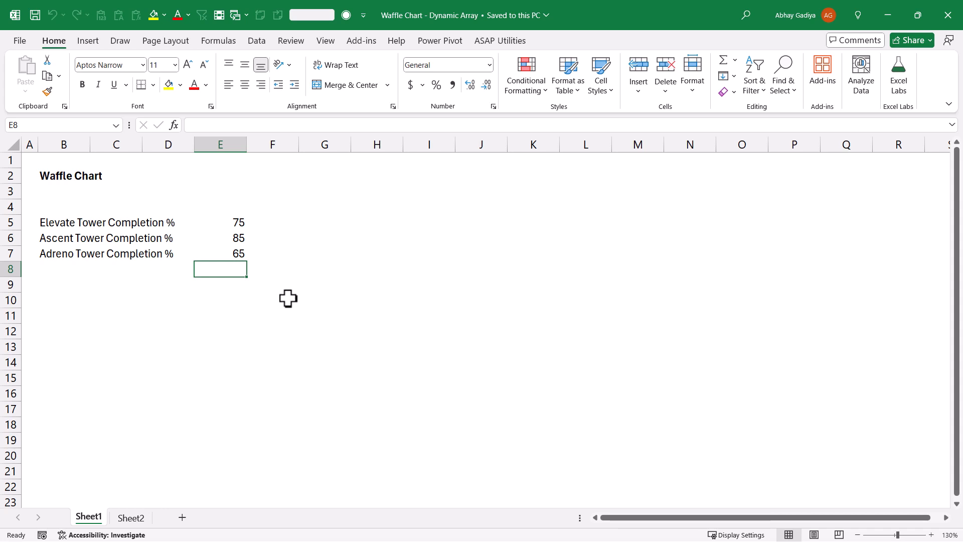
Set the width of columns G through P to 2
drag(324, 270, 784, 273)
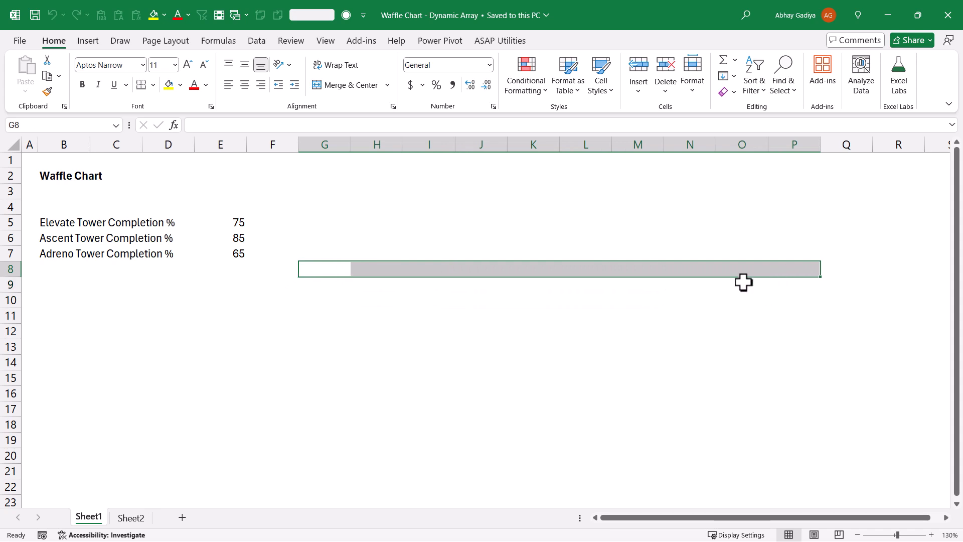
key(alt+h)
text(ow)
text(2)
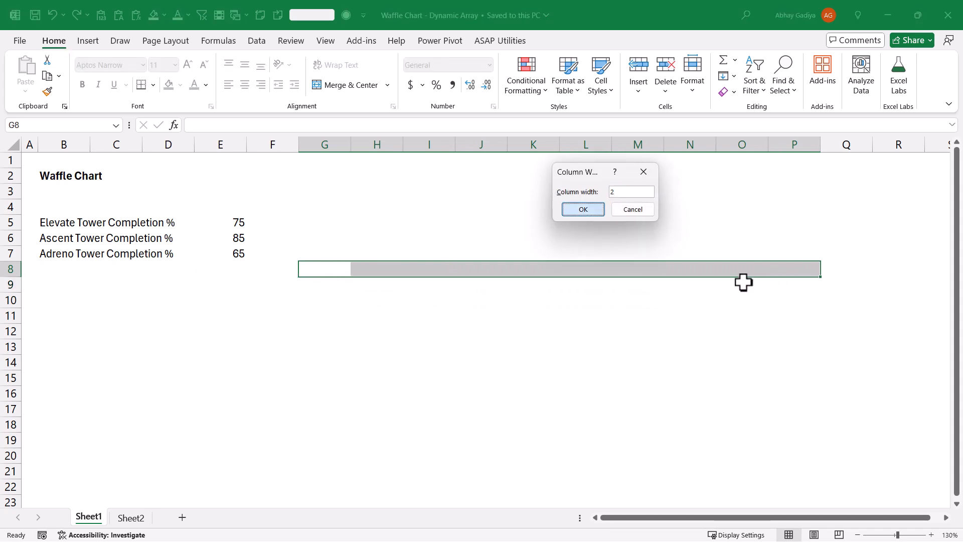
key(Return)
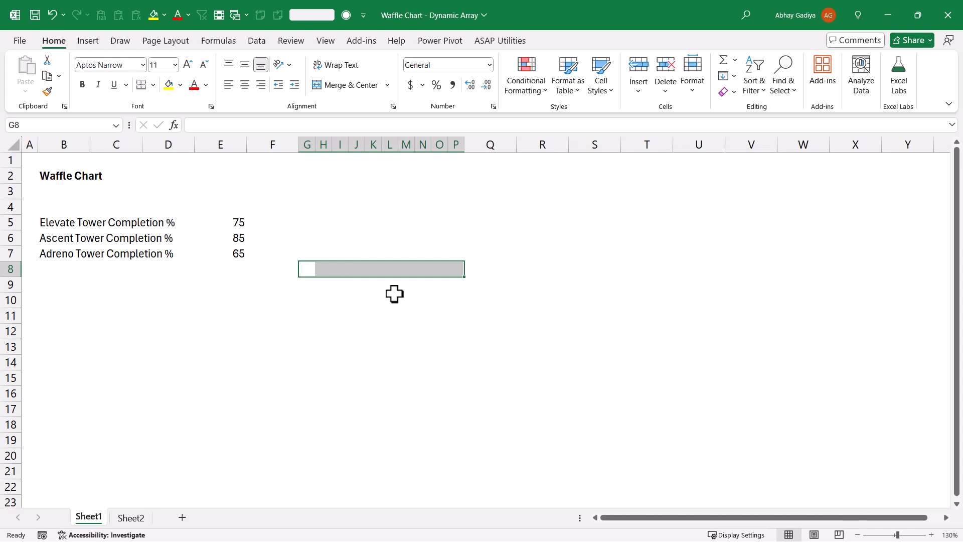
Fill the 10-by-10 cell range G8:P17 with a light gray from the white theme shades
key(shift+Down)
key(shift+Down)
key(shift+Down)
key(shift+Down)
key(shift+Down)
key(shift+Down)
key(shift+Down)
key(shift+Down)
key(shift+Down)
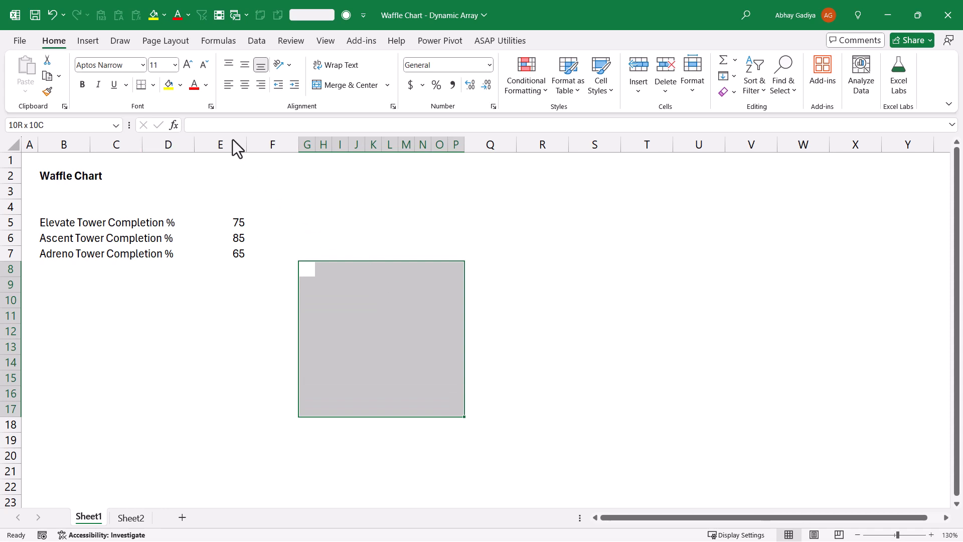
click(180, 85)
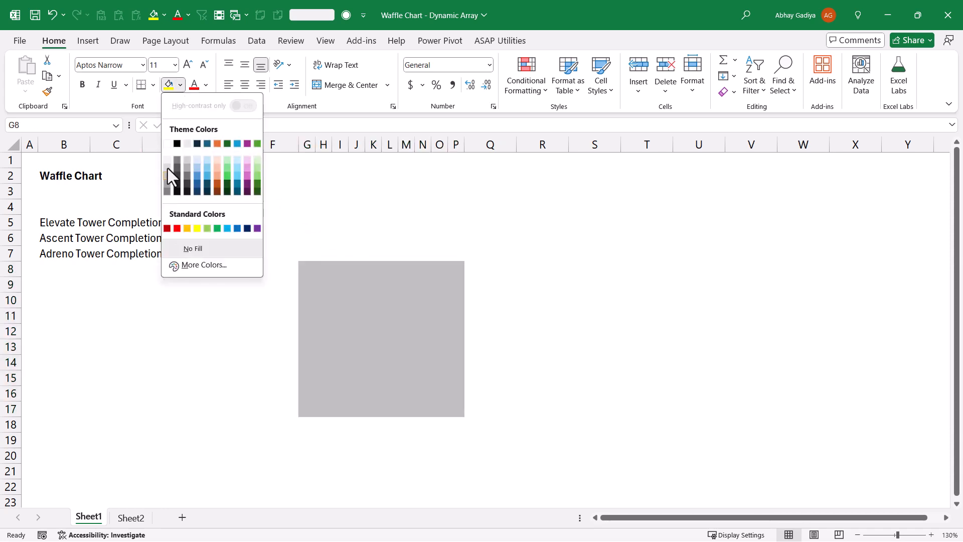
click(168, 176)
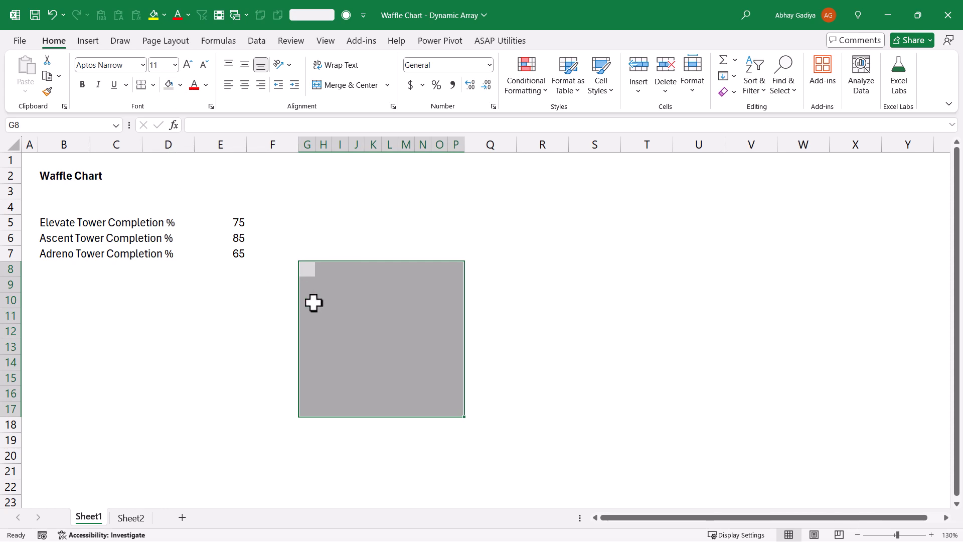
Apply thick white outline and inside borders to the gray grid G8:P17
key(ctrl+1)
click(587, 45)
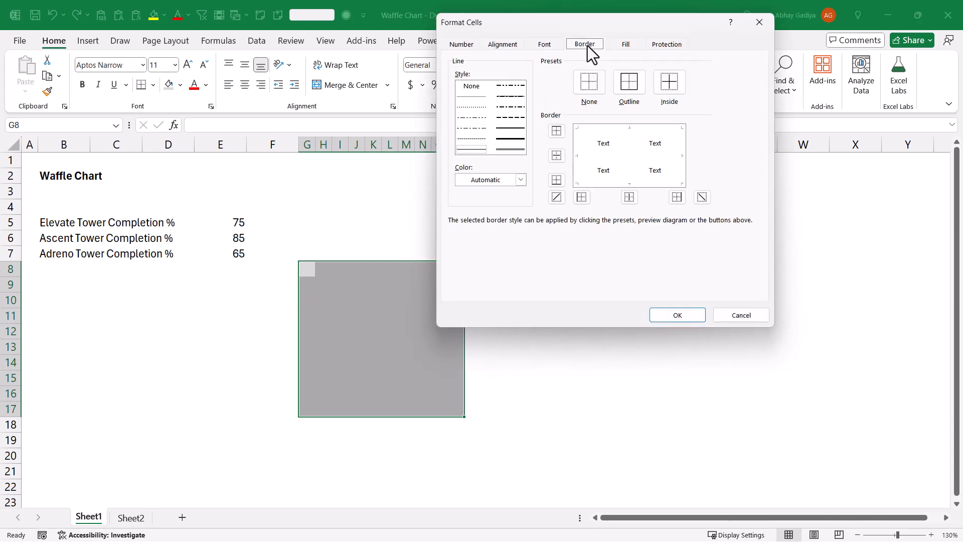
click(510, 139)
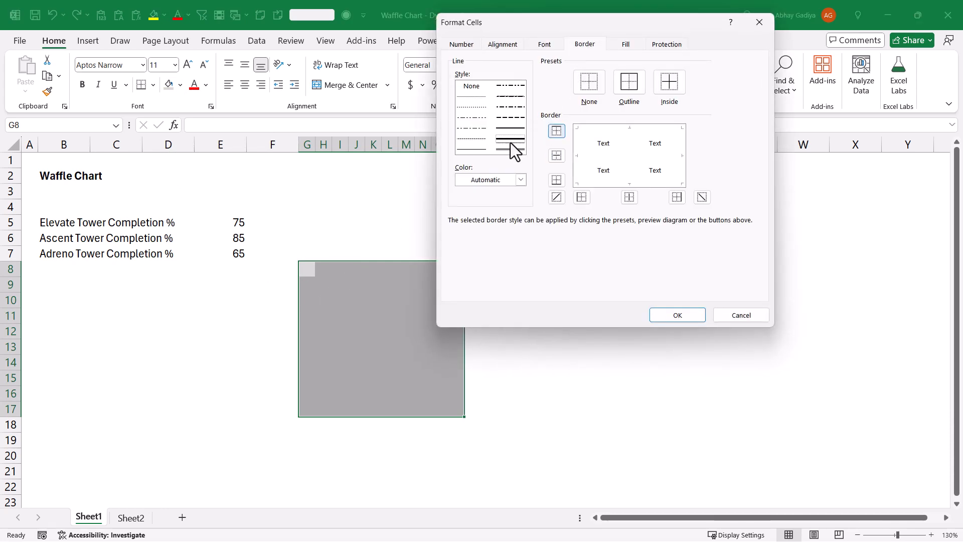
click(514, 180)
click(460, 231)
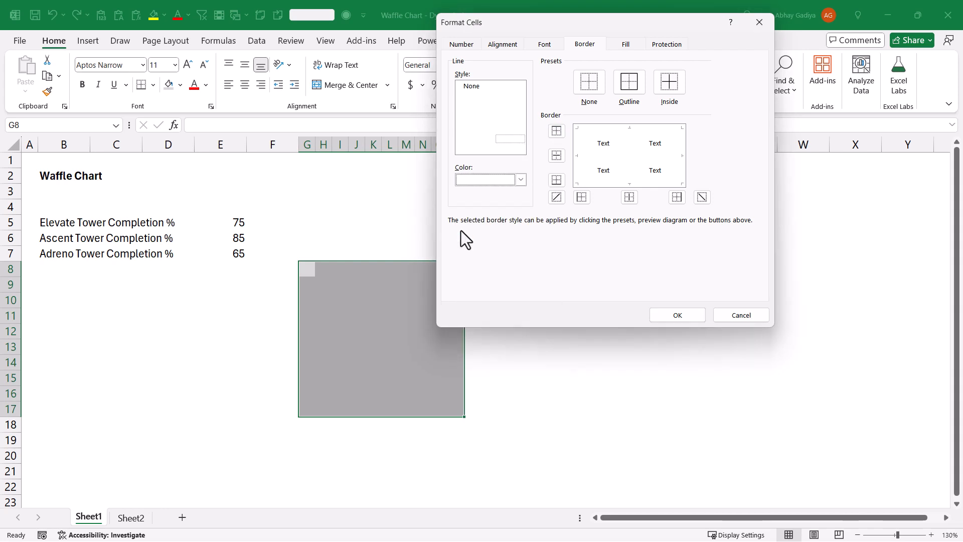
click(631, 83)
click(670, 84)
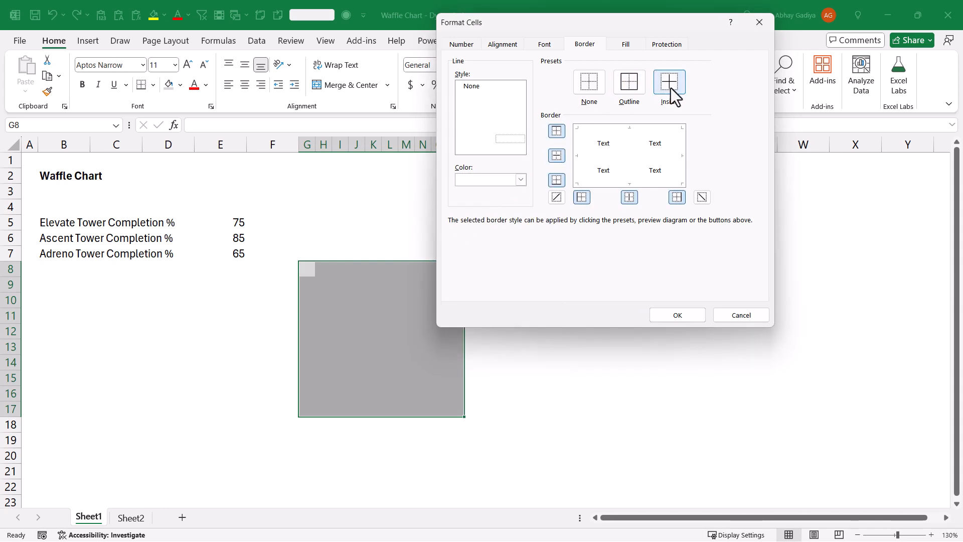
click(677, 315)
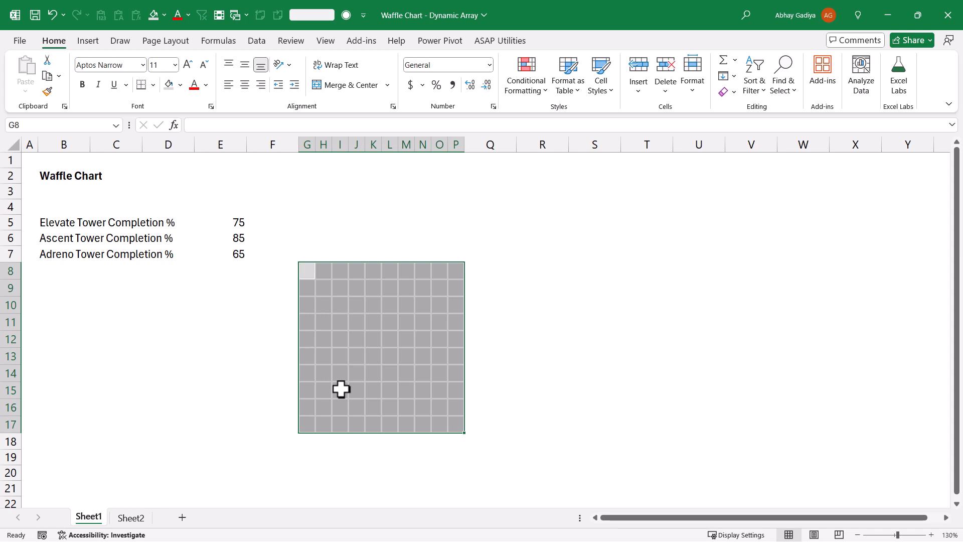
Enter =SEQUENCE(10,10,1,1) in cell G8 to number the grid from 1 to 100
text(=sequ)
key(Tab)
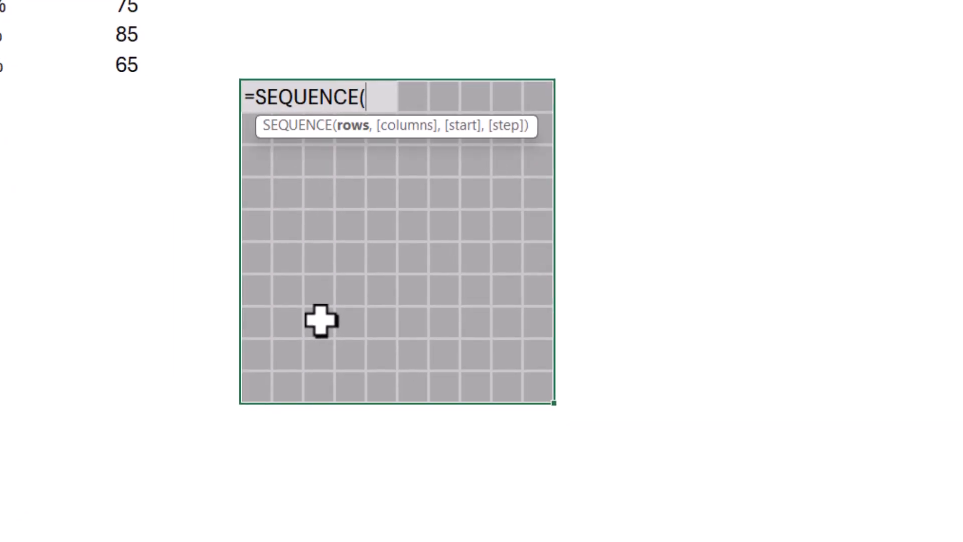
text(10,10)
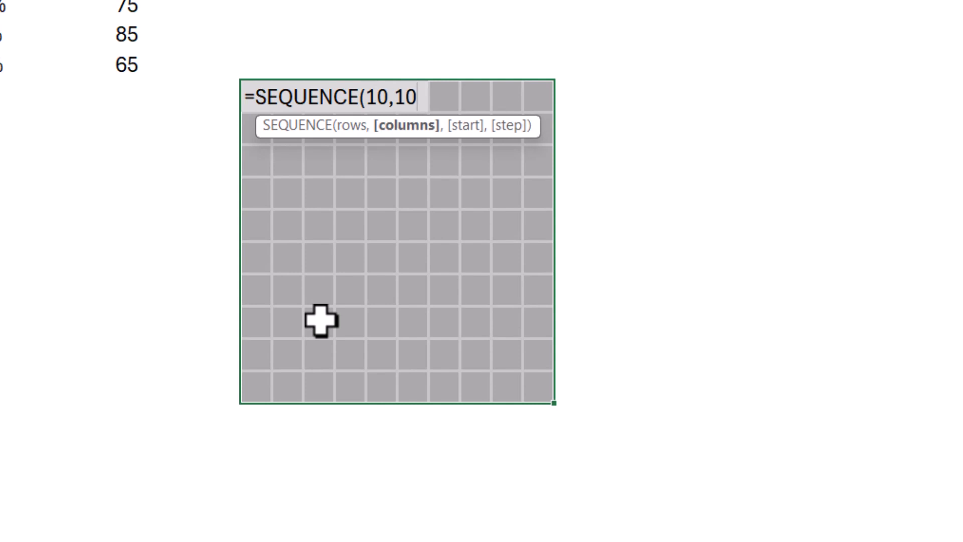
text(,1)
text(,1,)
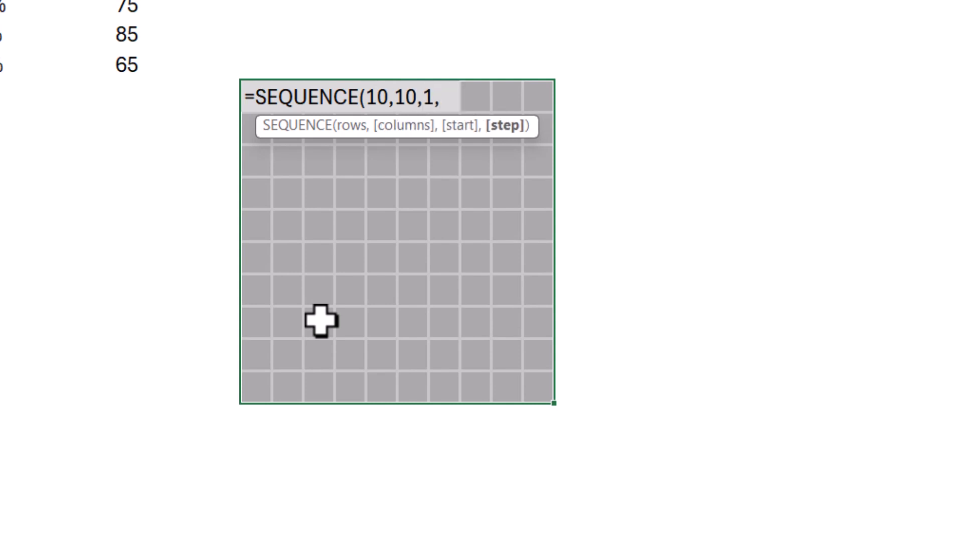
text())
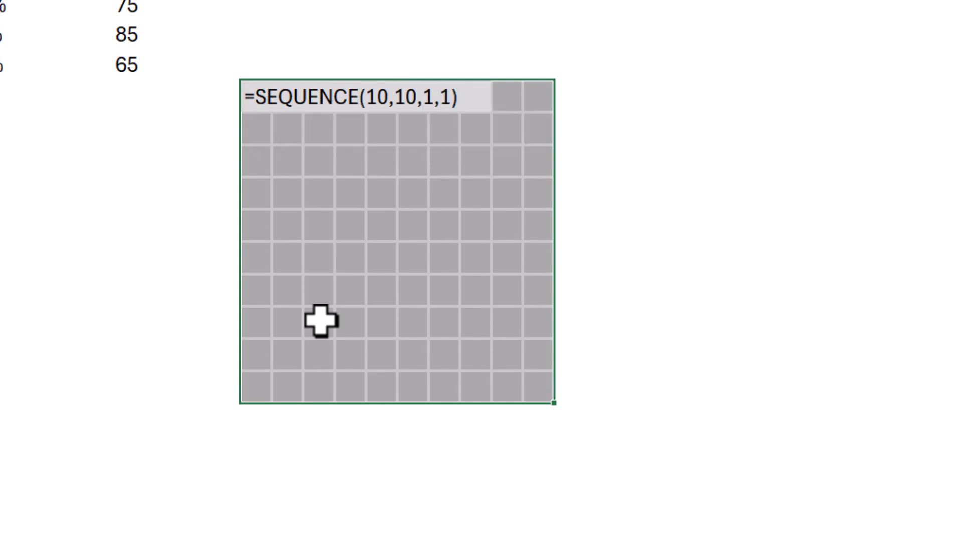
key(Return)
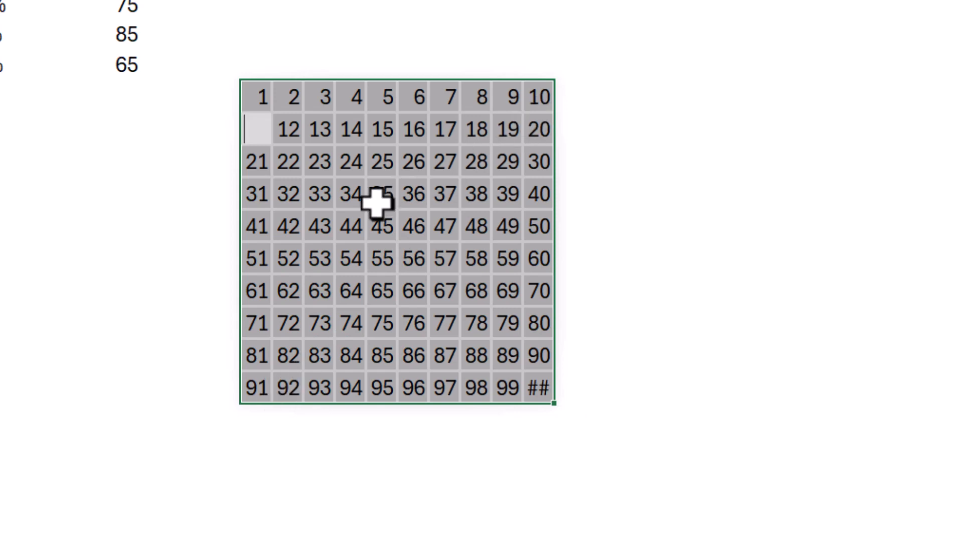
Wrap the G8 formula in a descending sort so it reads =SORT(SEQUENCE(10,10,1,1),,-1)
click(256, 96)
double_click(256, 97)
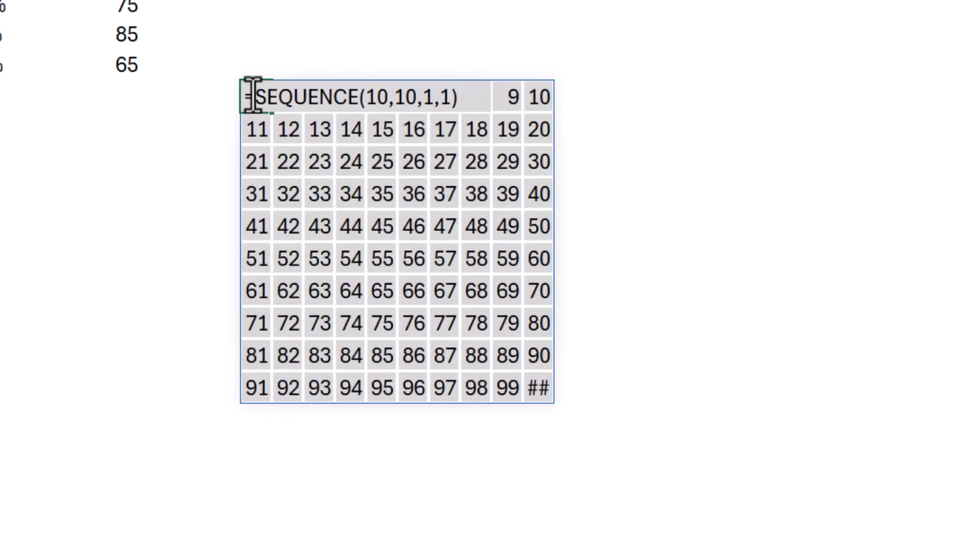
text(sort)
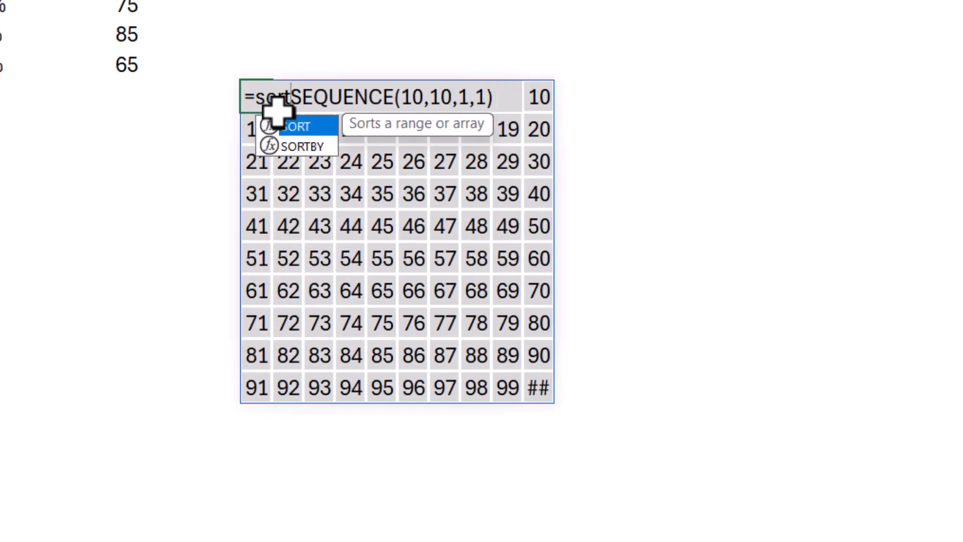
key(Tab)
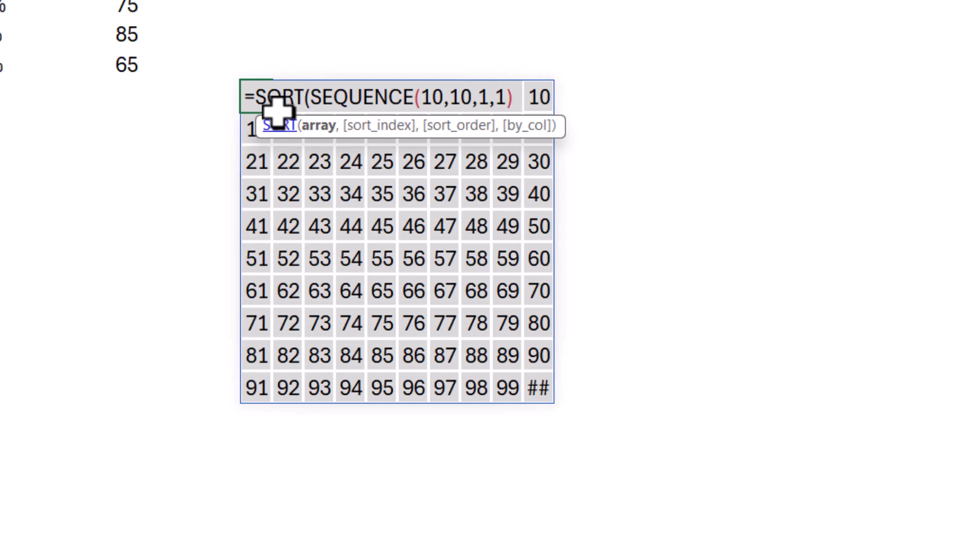
text(,)
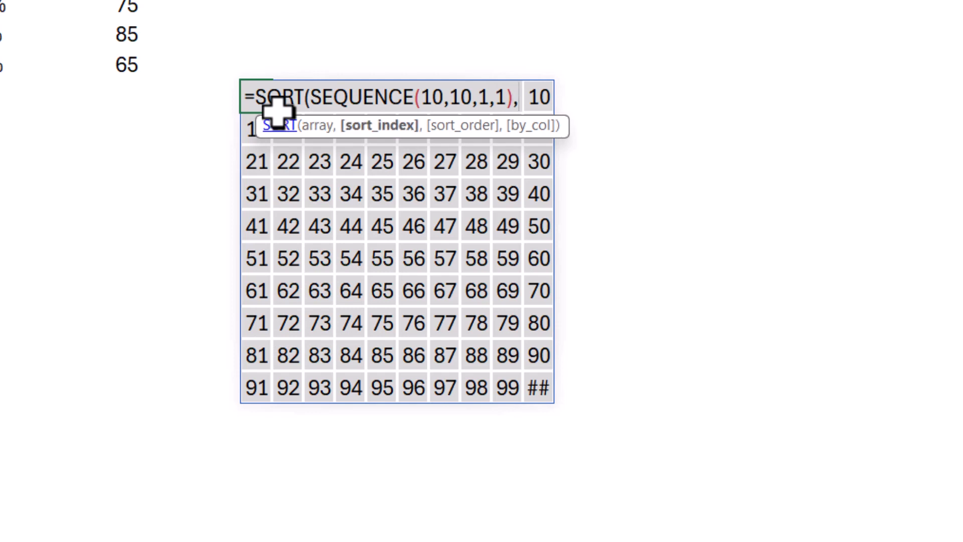
text(,)
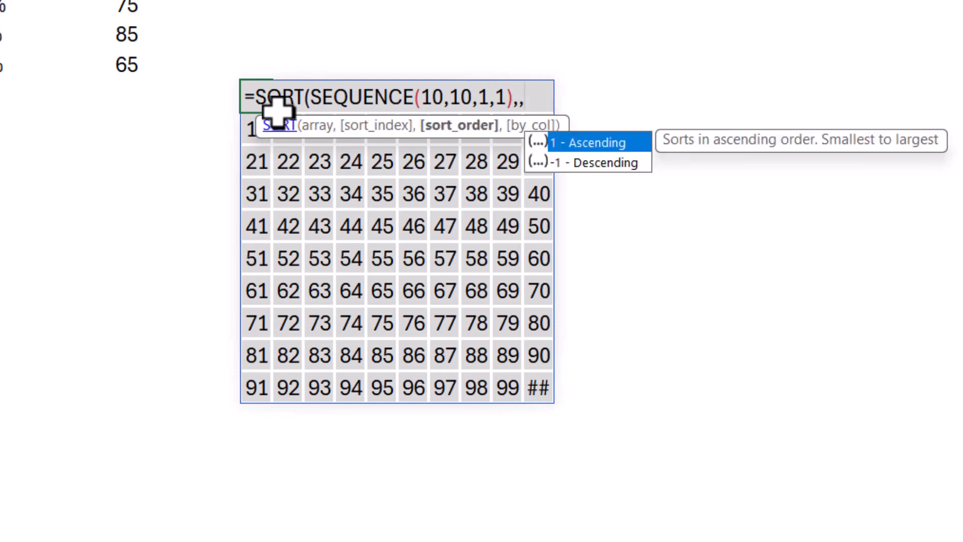
key(Down)
key(Tab)
text())
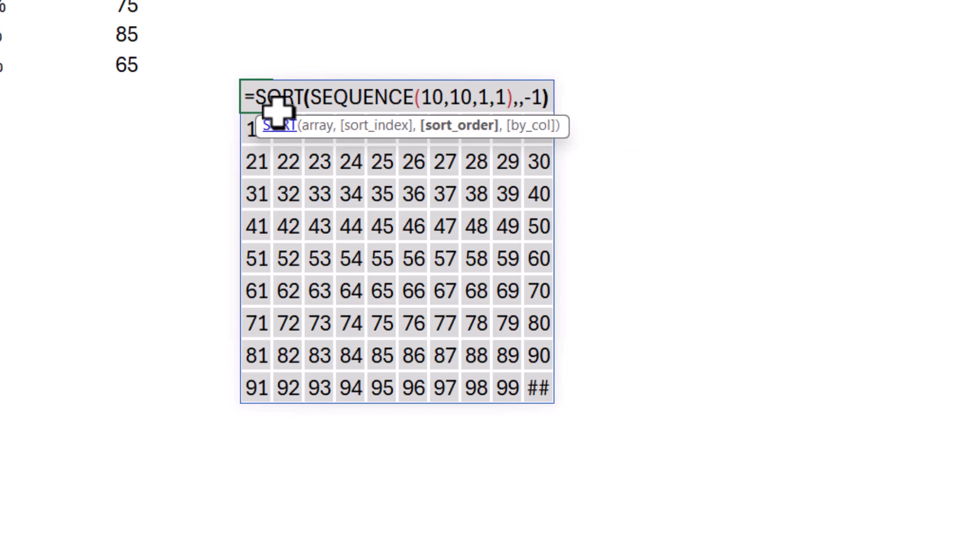
key(Return)
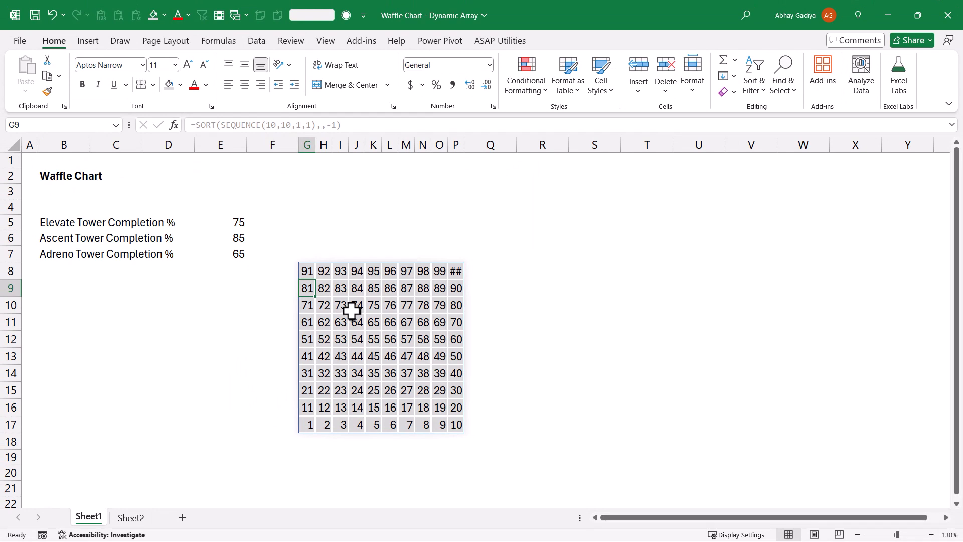
Create a conditional formatting rule on G8:P17 for cell values less than or equal to =$E$5
drag(308, 272, 451, 424)
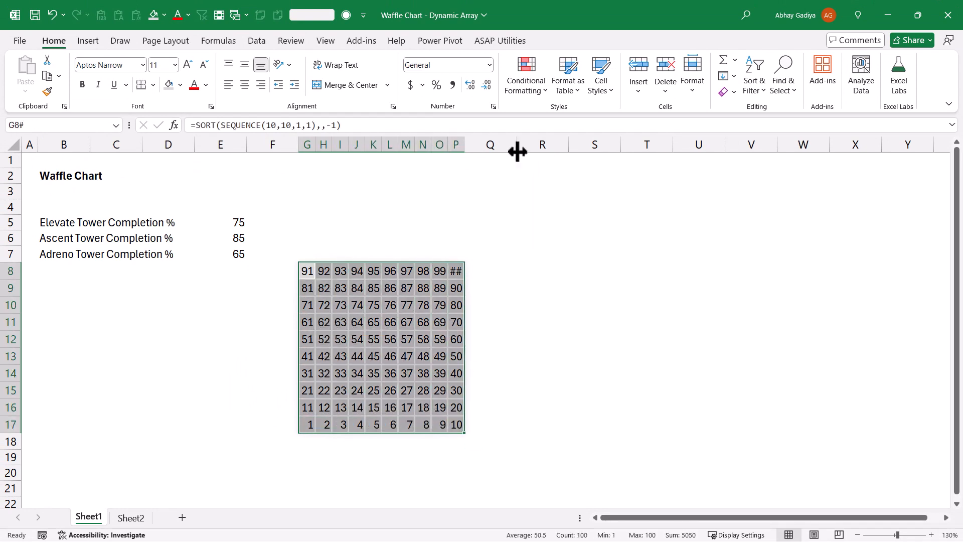
click(532, 93)
click(550, 242)
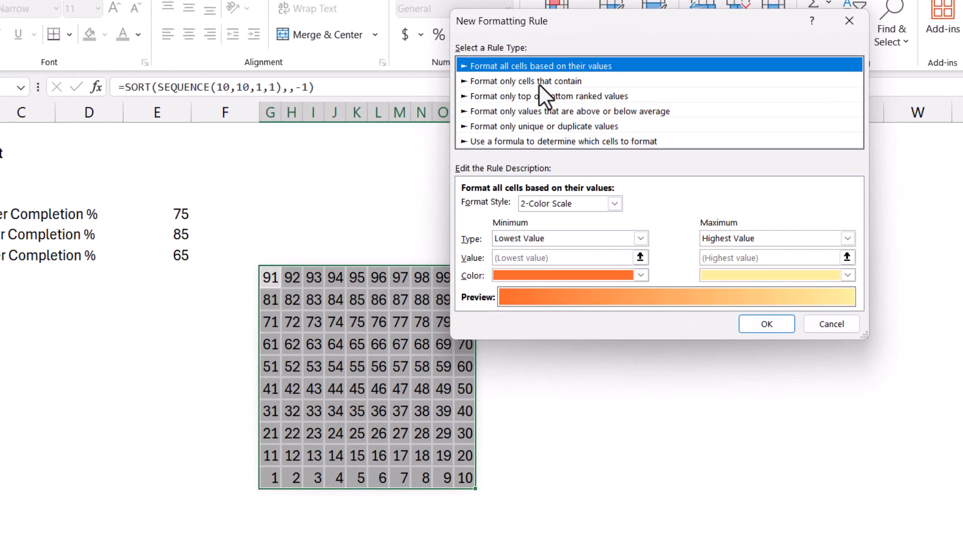
click(524, 105)
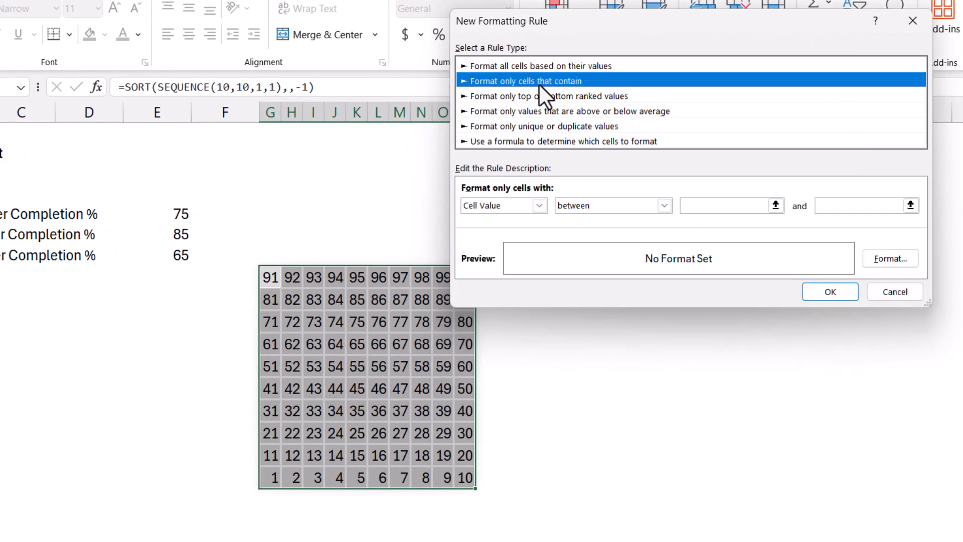
click(663, 206)
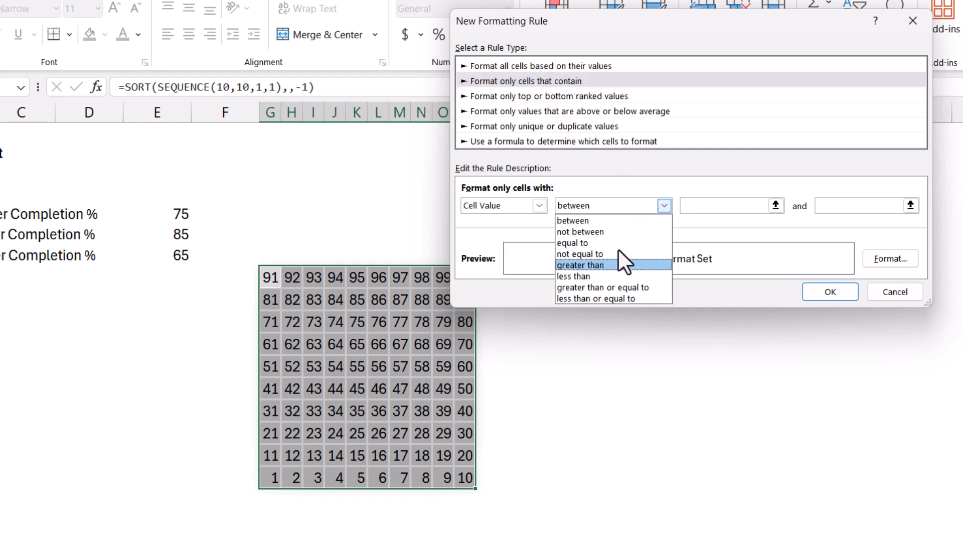
click(624, 298)
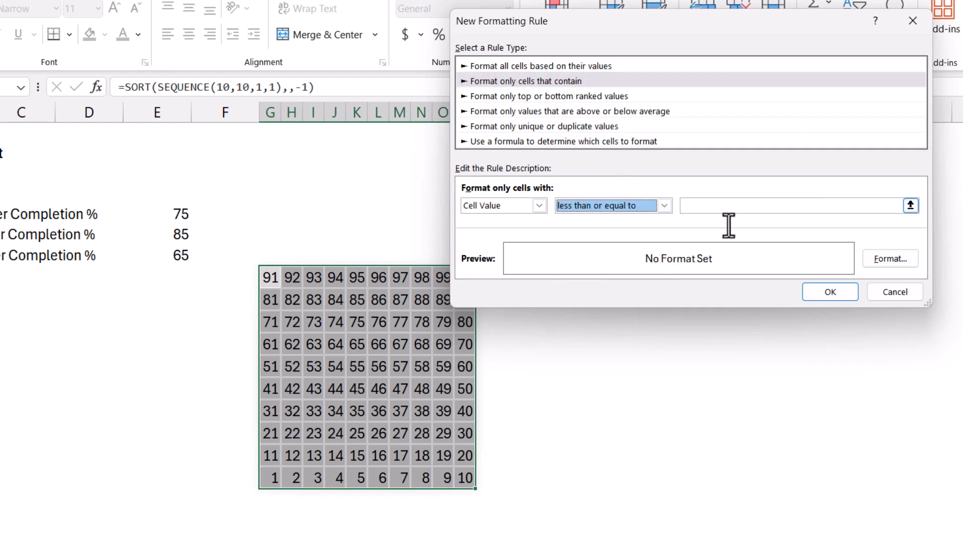
click(750, 207)
click(172, 210)
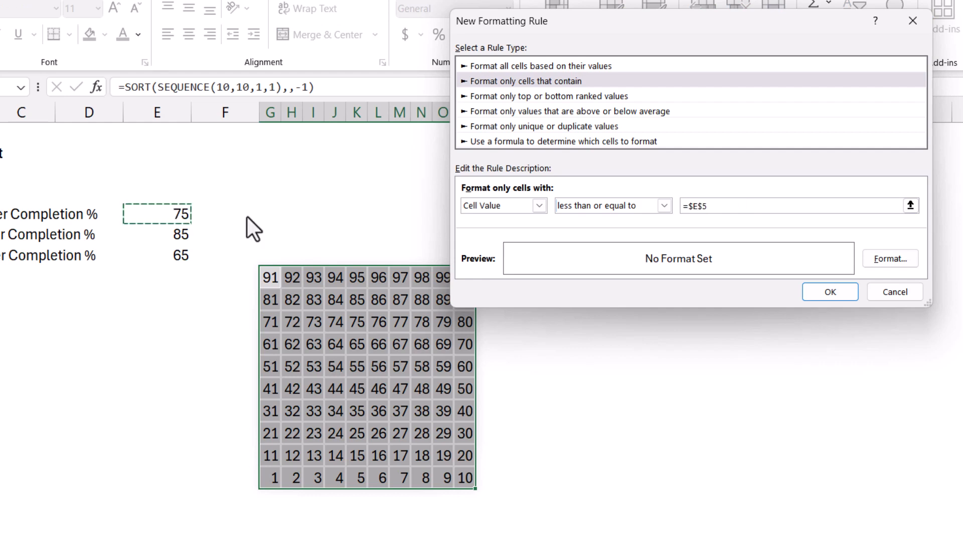
Set the rule's fill format to the standard dark blue
click(890, 259)
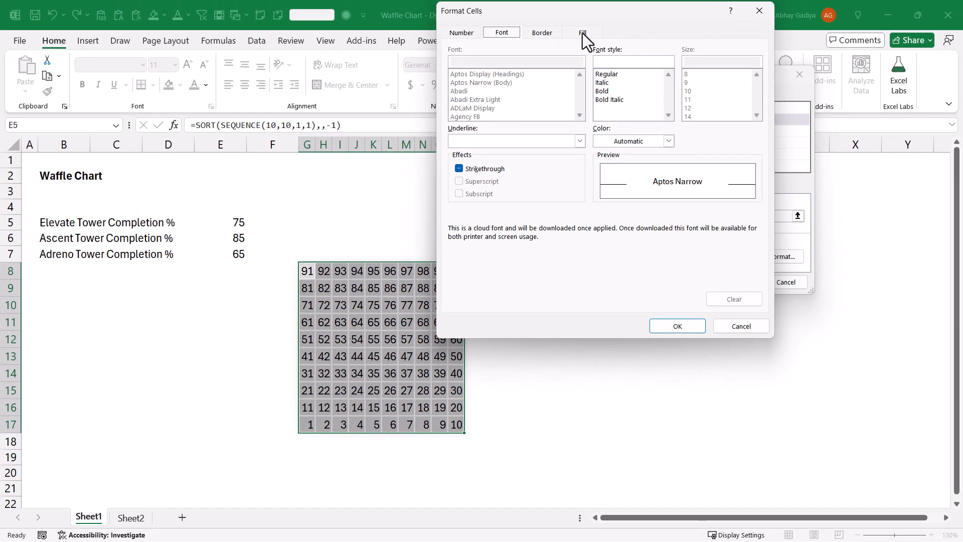
click(582, 33)
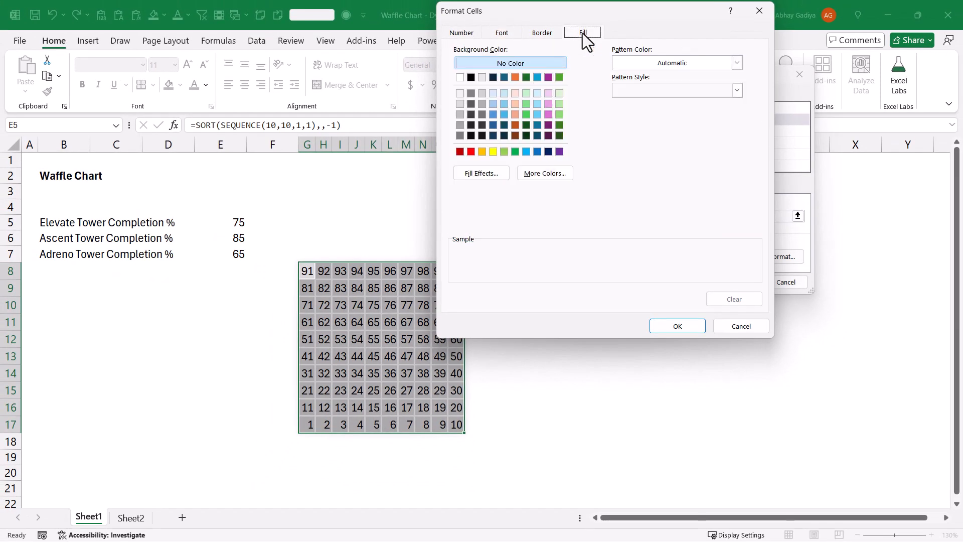
click(548, 153)
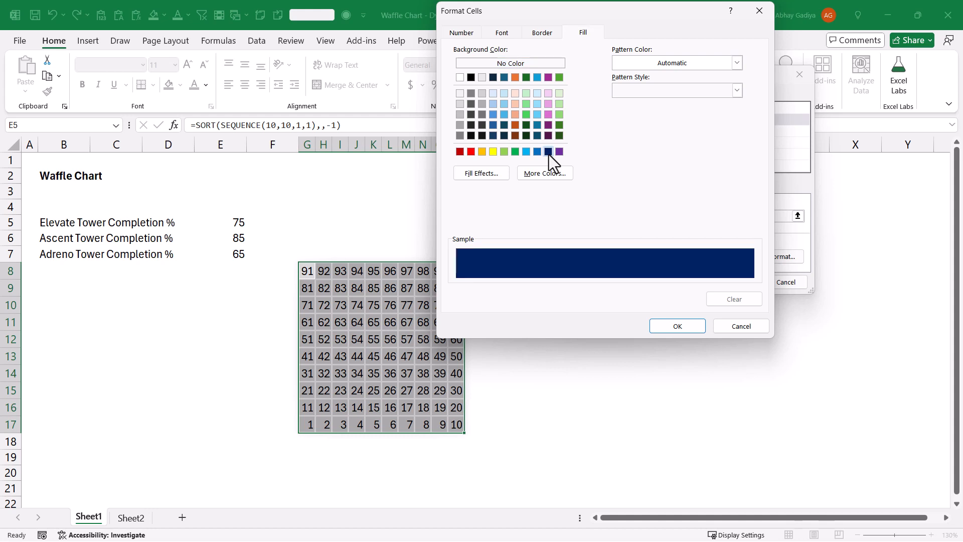
Add a white outline border to the rule's format and apply the conditional formatting rule to the grid
click(536, 35)
click(519, 168)
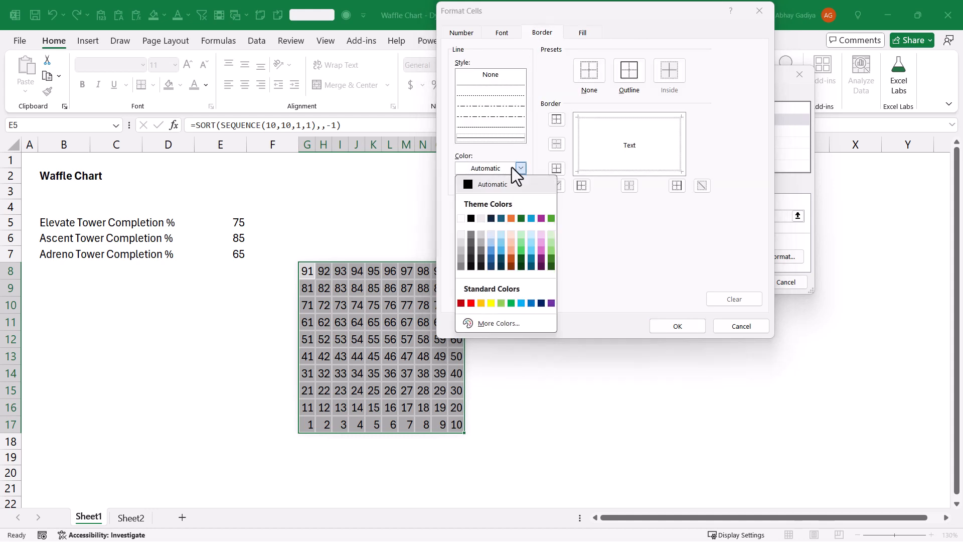
click(498, 136)
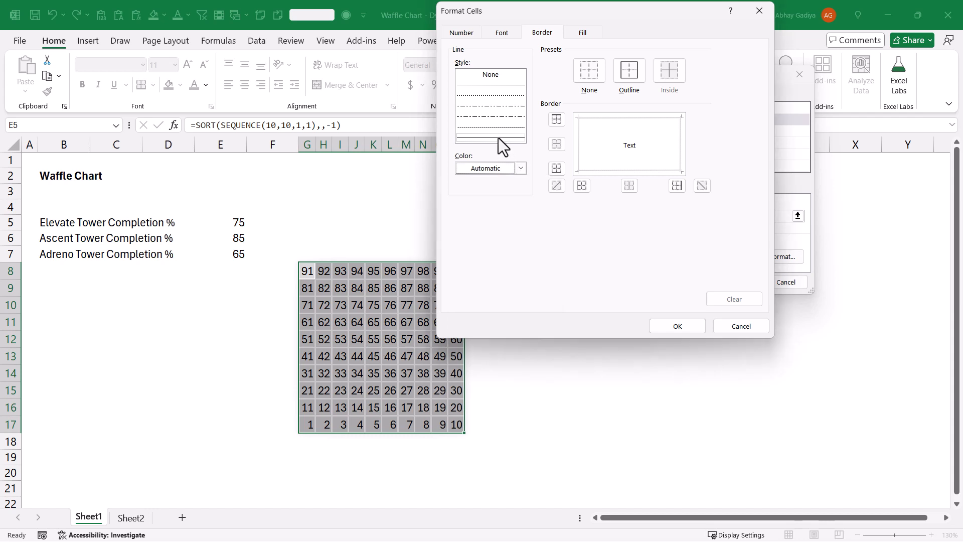
click(493, 165)
click(461, 219)
click(629, 73)
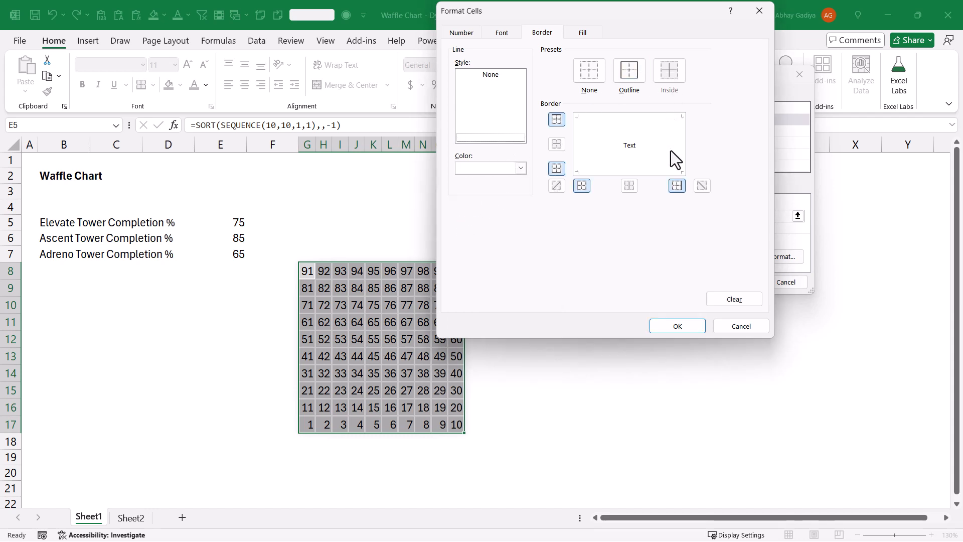
click(673, 326)
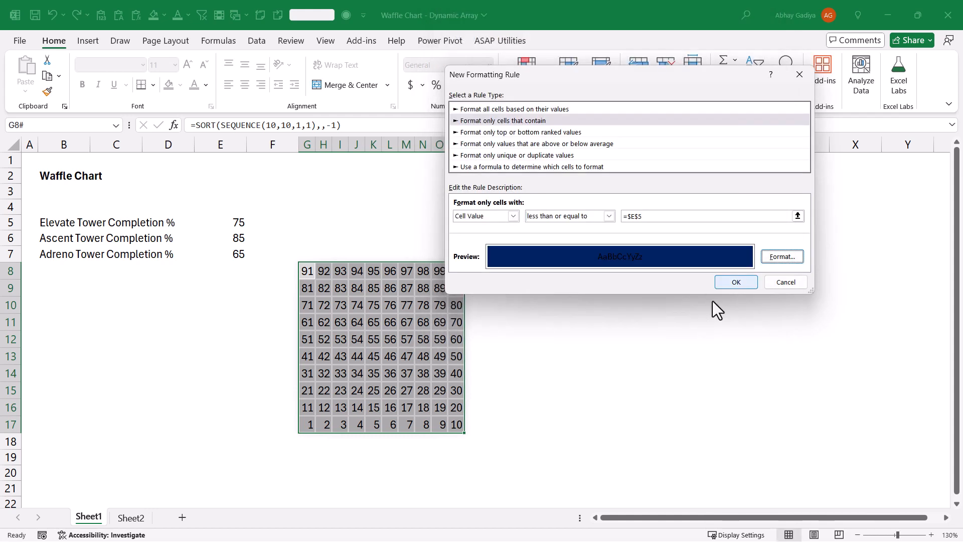
click(735, 282)
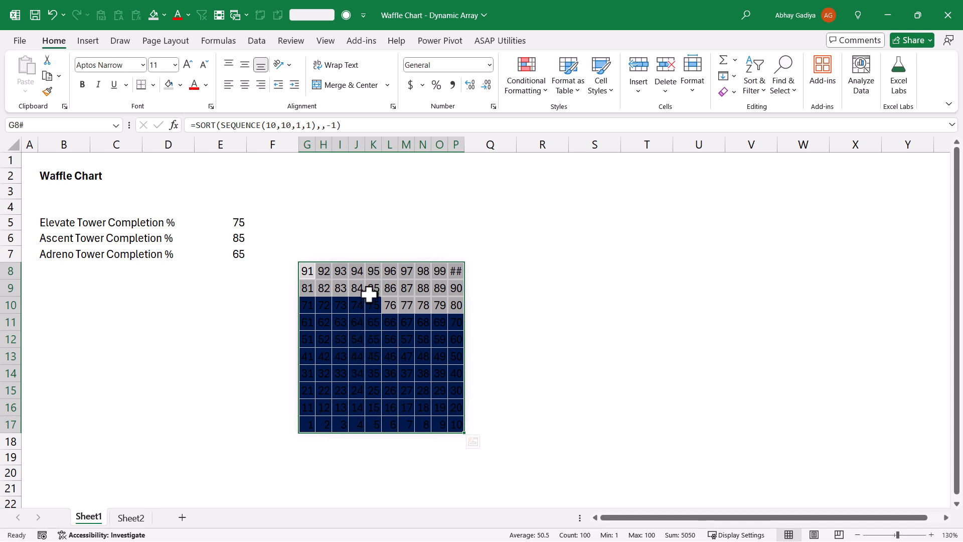
Hide the numbers in the waffle grid with the custom number format ;;;
key(ctrl+1)
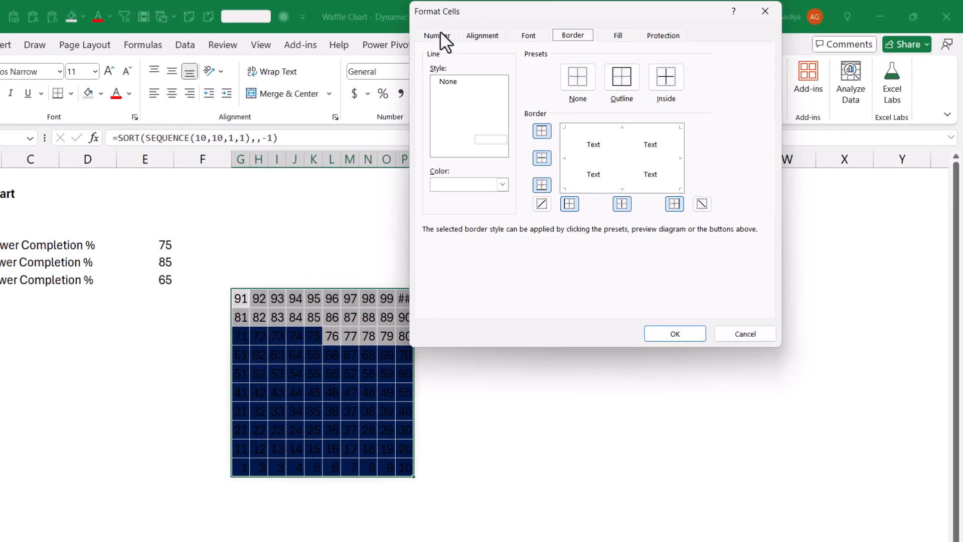
click(485, 32)
click(321, 208)
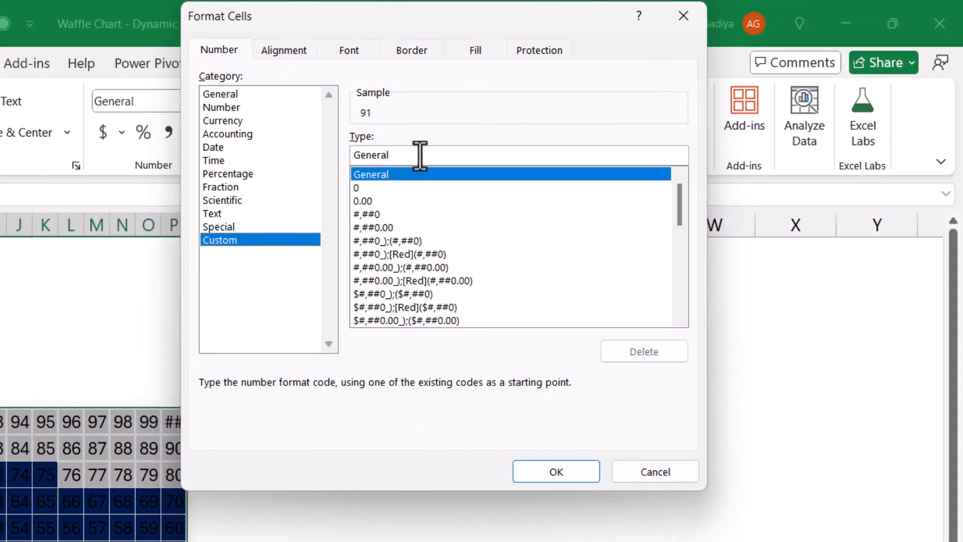
drag(489, 134, 407, 134)
text(;;;)
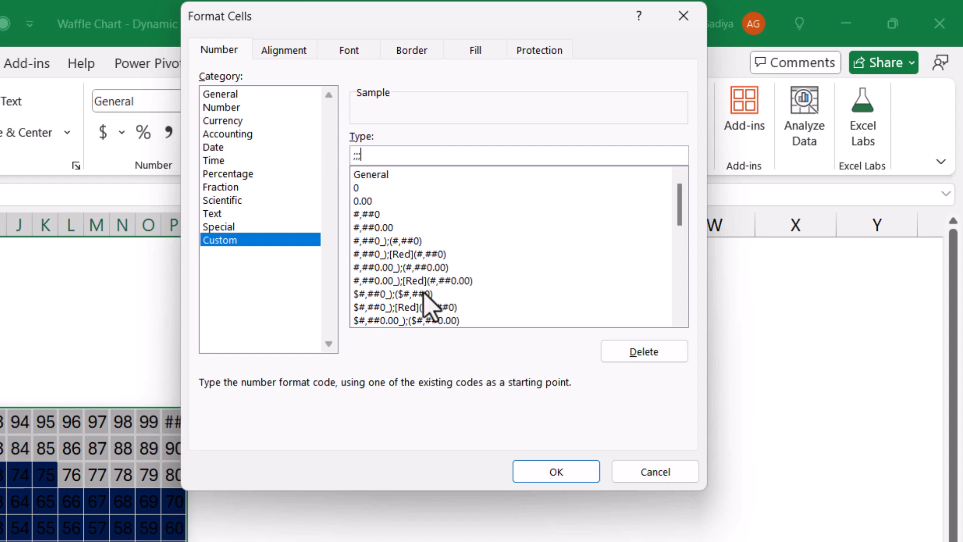
click(567, 469)
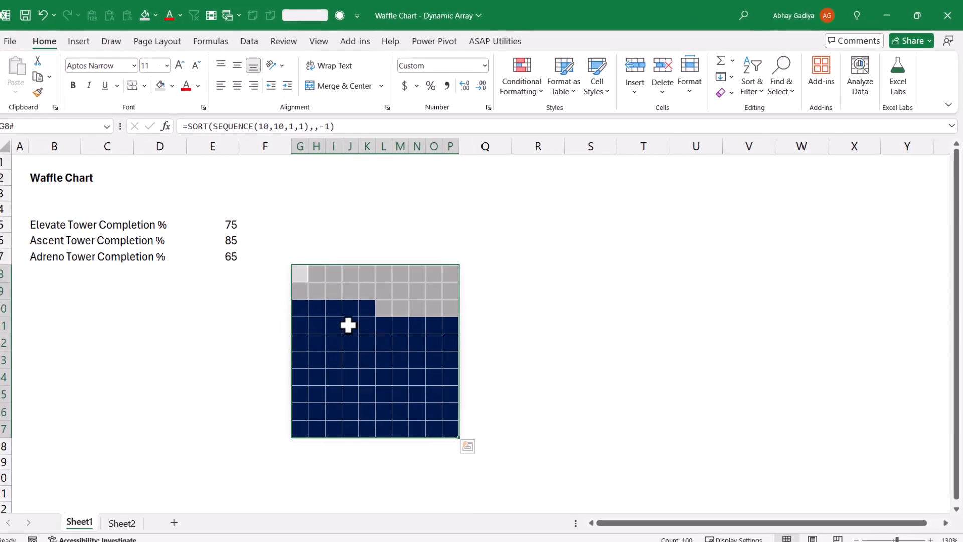
click(348, 325)
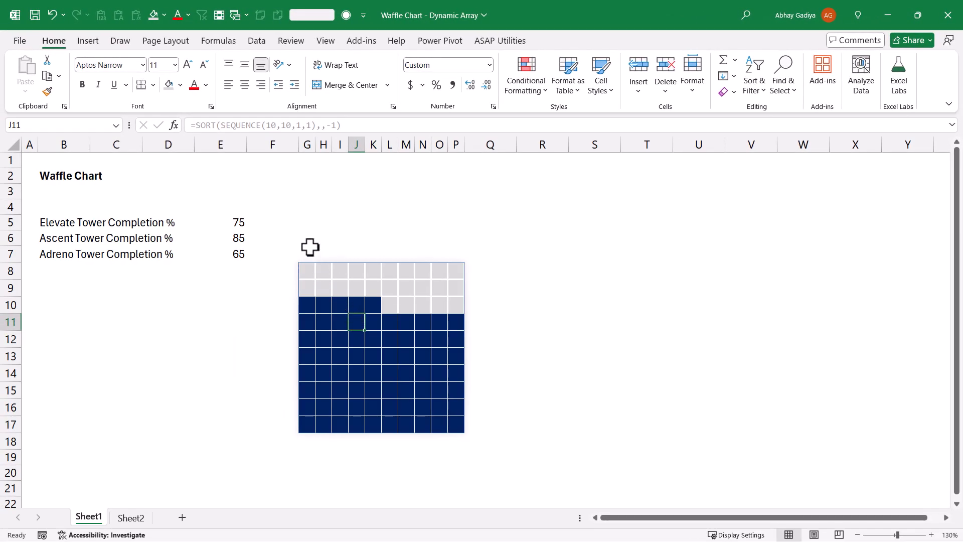
Merge and center cells G19:P19 below the waffle grid
drag(308, 441, 466, 458)
click(466, 459)
drag(310, 457, 455, 456)
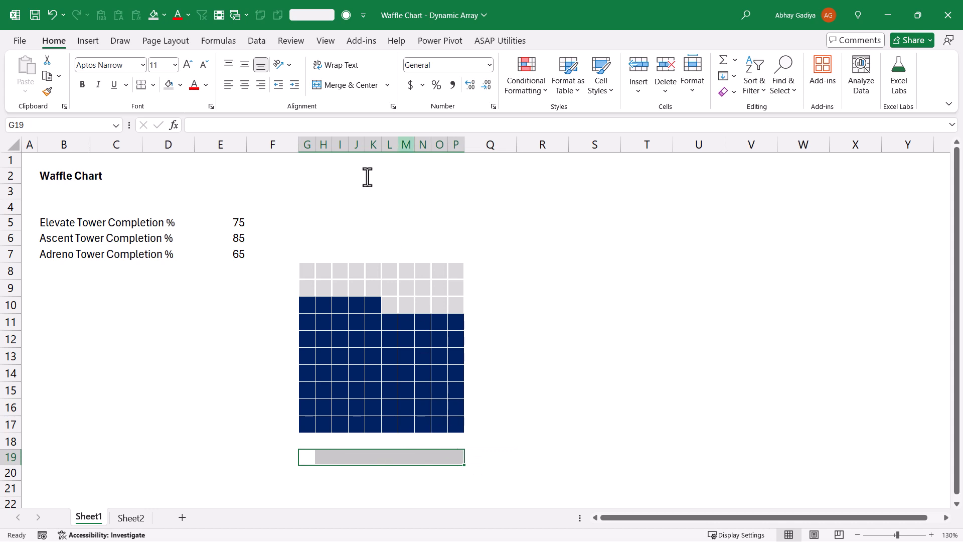
click(342, 85)
Enter =B5 in the merged G19 cell and make the label bold
text(=)
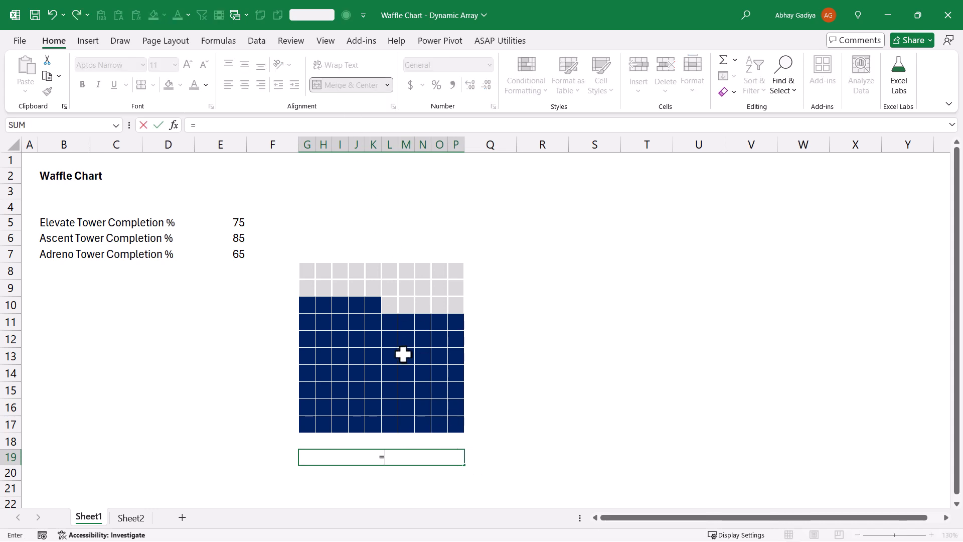
click(108, 223)
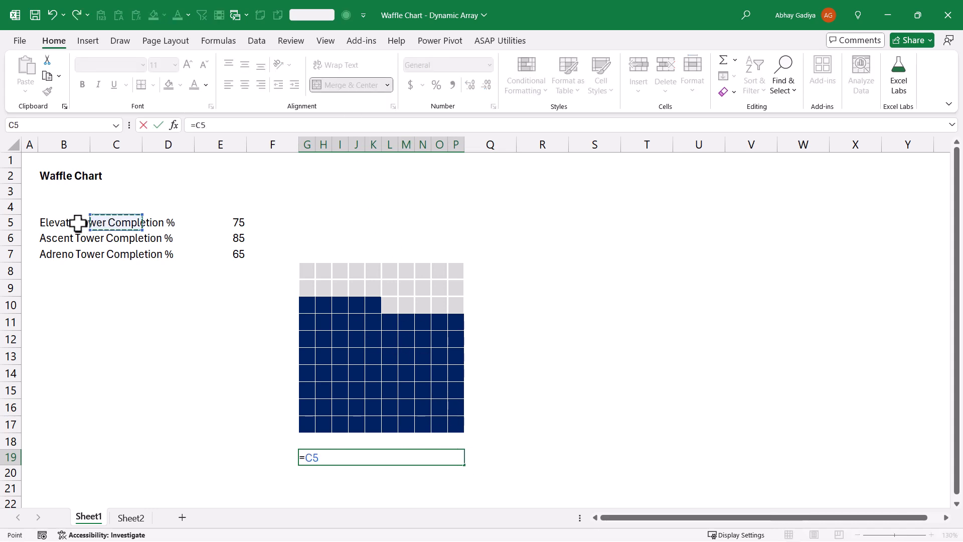
click(61, 222)
key(Return)
key(Up)
key(ctrl+b)
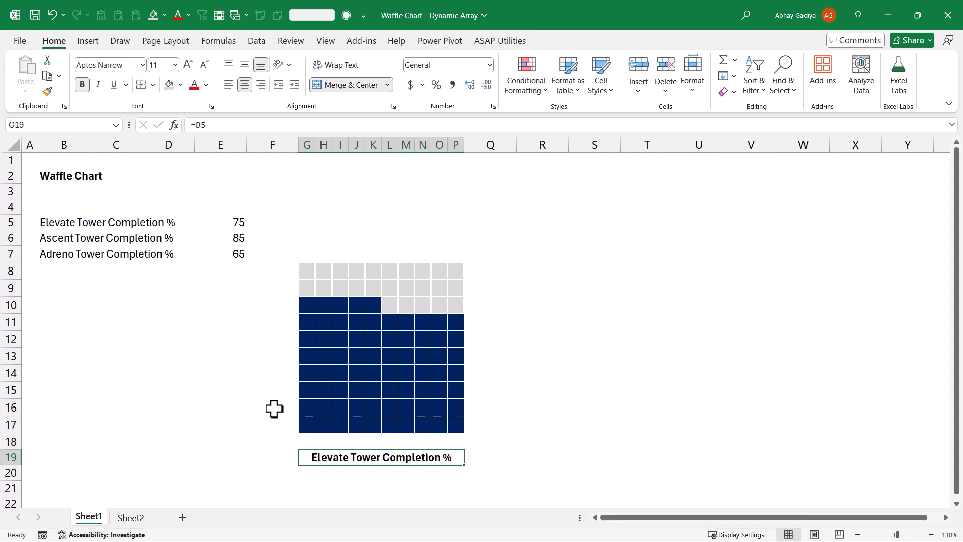
Copy the merged label cell G19 into row 20 directly below it
click(333, 473)
key(Up)
key(ctrl+c)
key(Down)
key(Left)
key(Left)
key(ctrl+v)
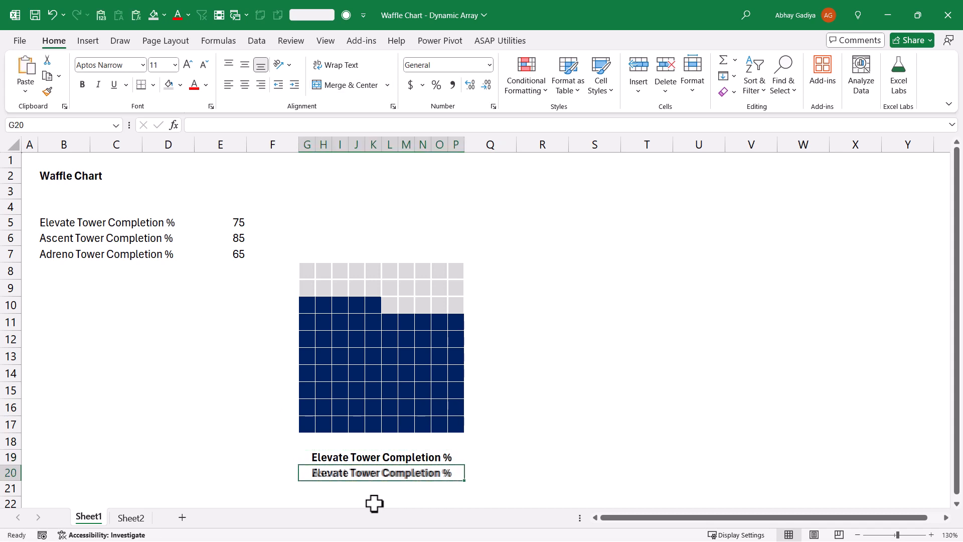
Replace the G20 formula with =E5&" %" to display the completion value with a percent sign
text(=)
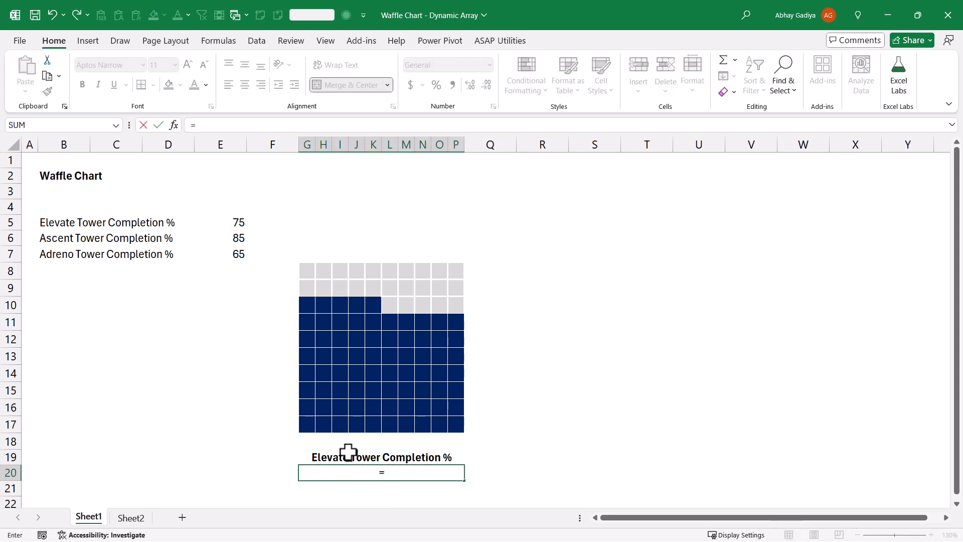
click(232, 223)
key(Return)
key(Up)
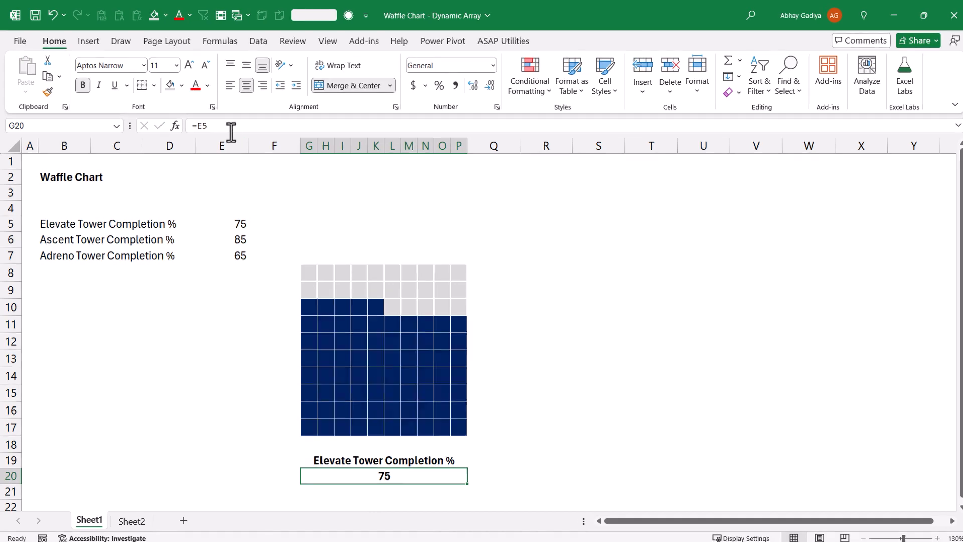
click(229, 126)
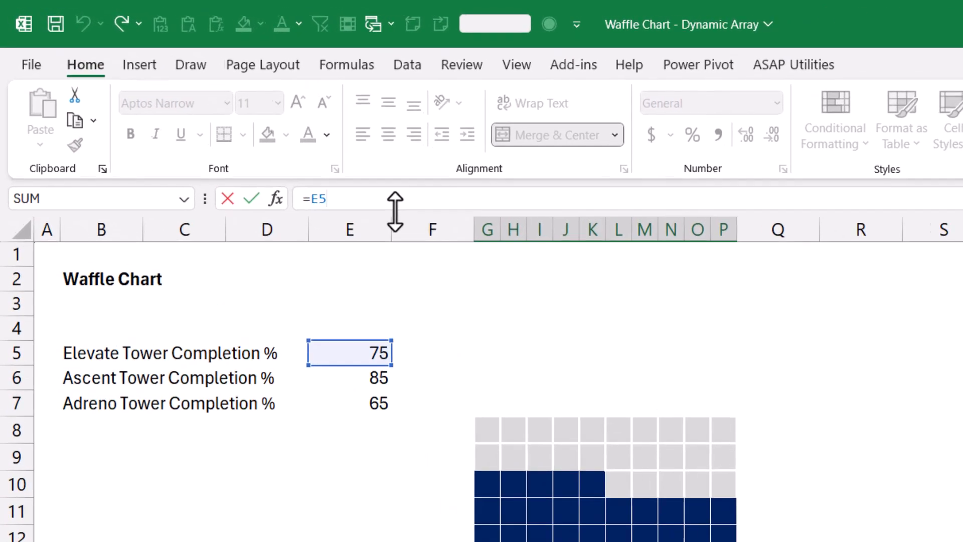
text(&" %")
key(ctrl+Return)
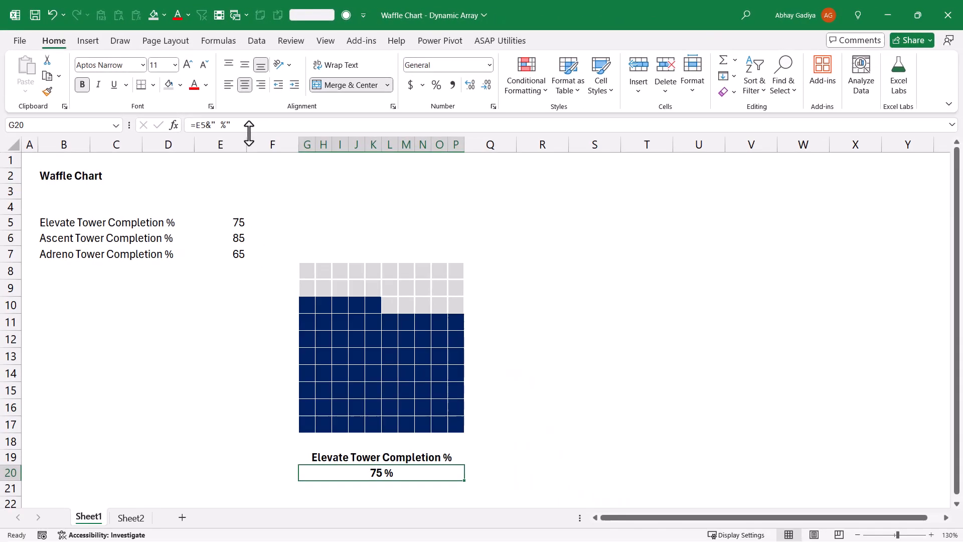
Increase the font size of the percentage in G20 to 20
click(188, 64)
click(188, 64)
click(188, 64)
click(188, 64)
click(188, 64)
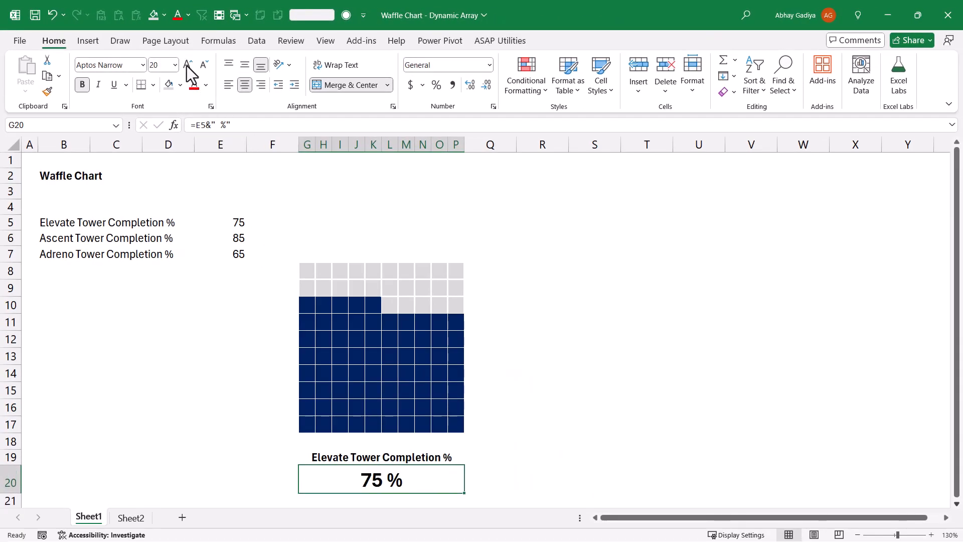
click(228, 285)
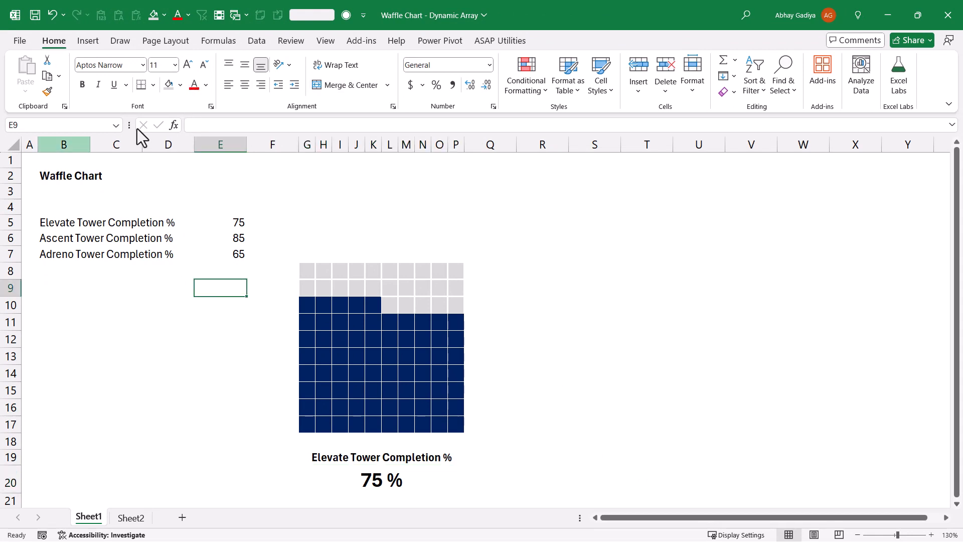
Draw a rectangle about 3.17" high and 2.46" wide around the waffle grid and its labels
click(87, 41)
click(178, 78)
click(183, 109)
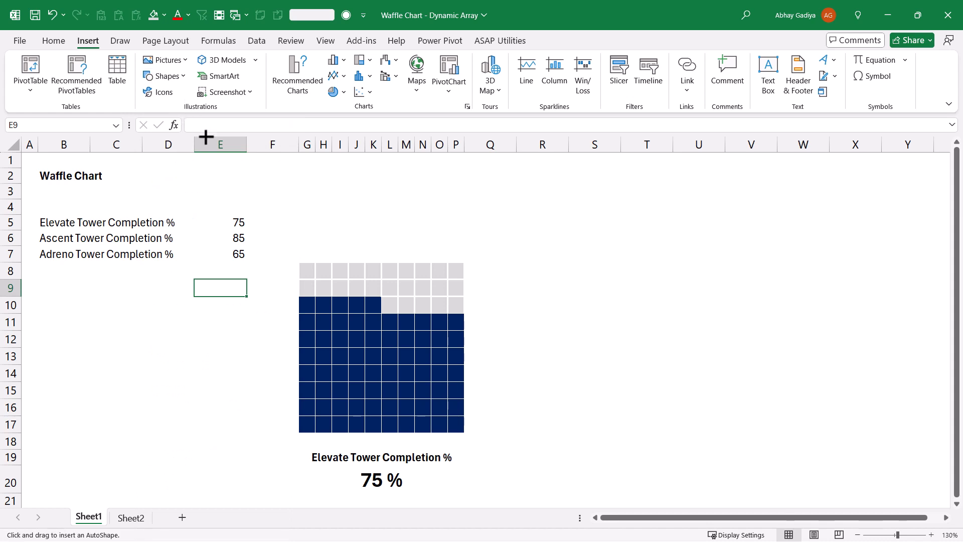
drag(285, 247, 478, 497)
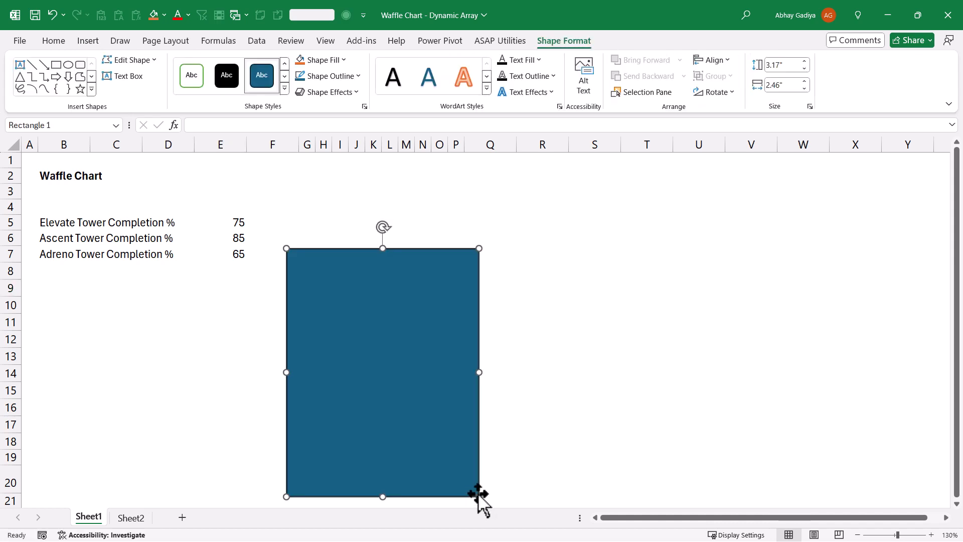
Set the rectangle to no fill and give it a standard light blue outline
click(317, 64)
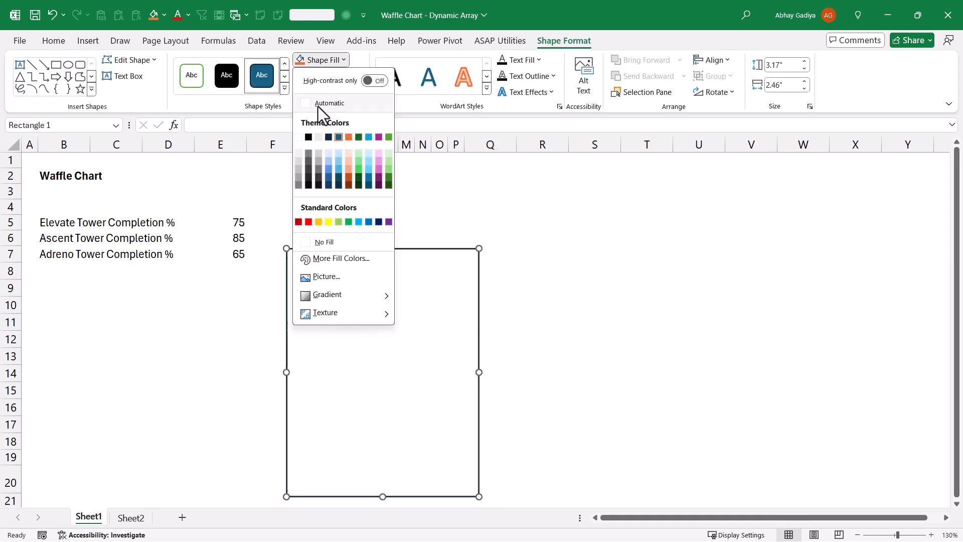
click(321, 243)
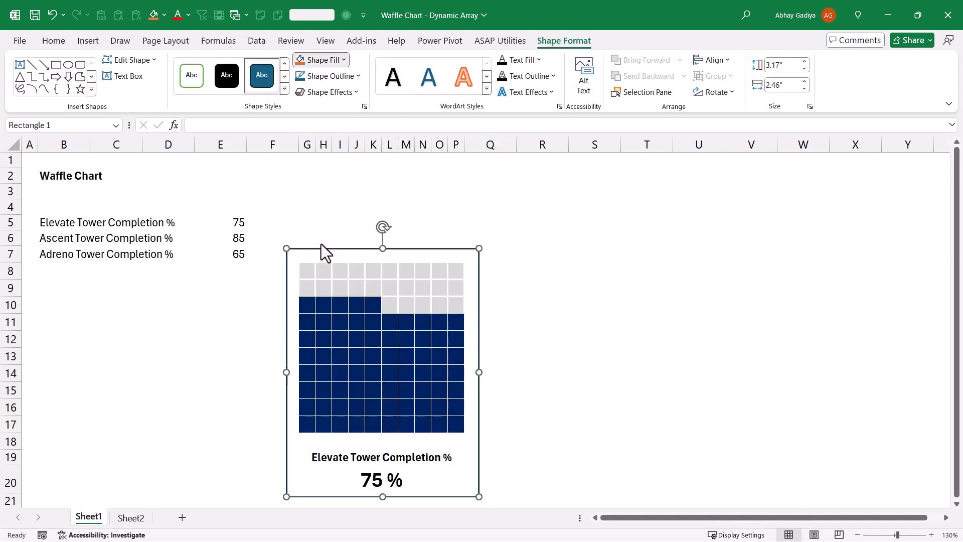
click(326, 76)
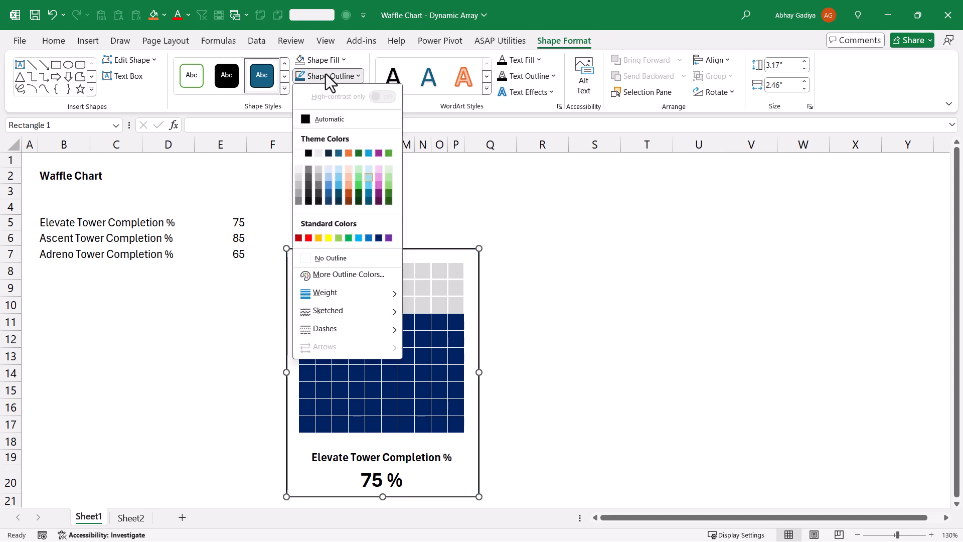
click(359, 238)
click(466, 228)
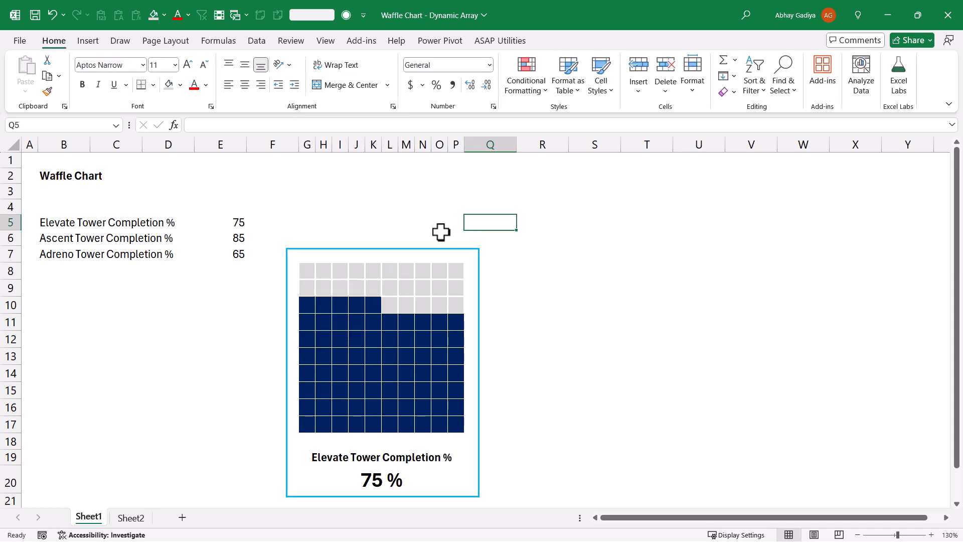
Copy the range F6:Q21 that surrounds the framed waffle chart
drag(286, 240, 378, 328)
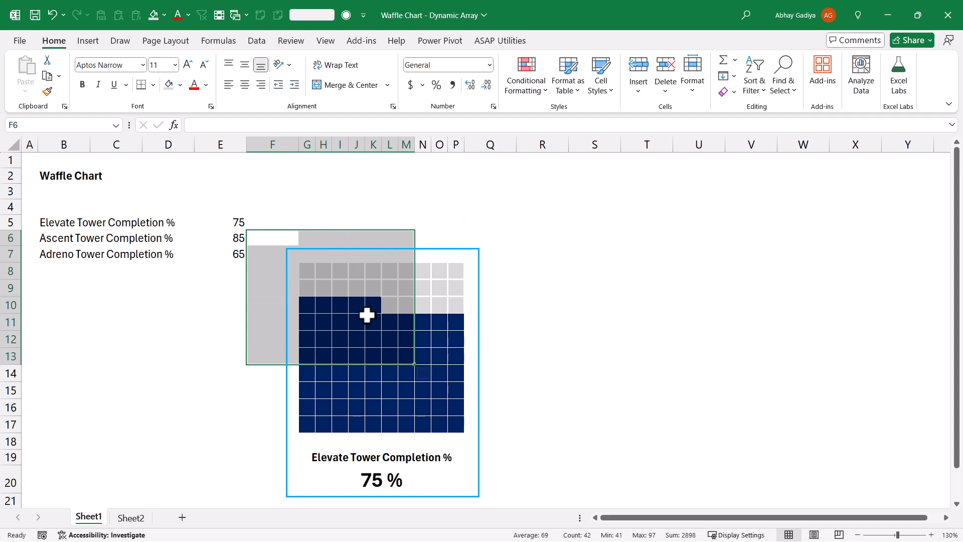
click(303, 239)
key(Left)
key(shift+Down)
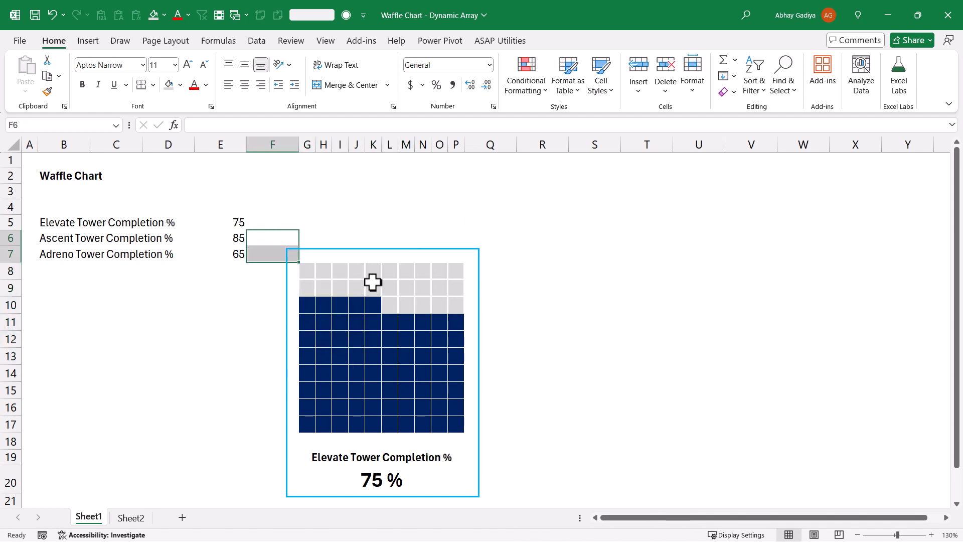
key(shift+Down)
key(shift+Down)
key(shift+Down)
key(shift+Down)
key(shift+Down)
key(shift+Down)
key(shift+Down)
key(shift+Down)
key(shift+Down)
key(shift+Down)
key(shift+Down)
key(shift+Down)
key(shift+Down)
key(shift+Down)
key(shift+Right)
key(shift+Right)
key(shift+Right)
key(shift+Right)
key(shift+Right)
key(shift+Right)
key(shift+Right)
key(shift+Right)
key(shift+Right)
key(shift+Right)
key(shift+Right)
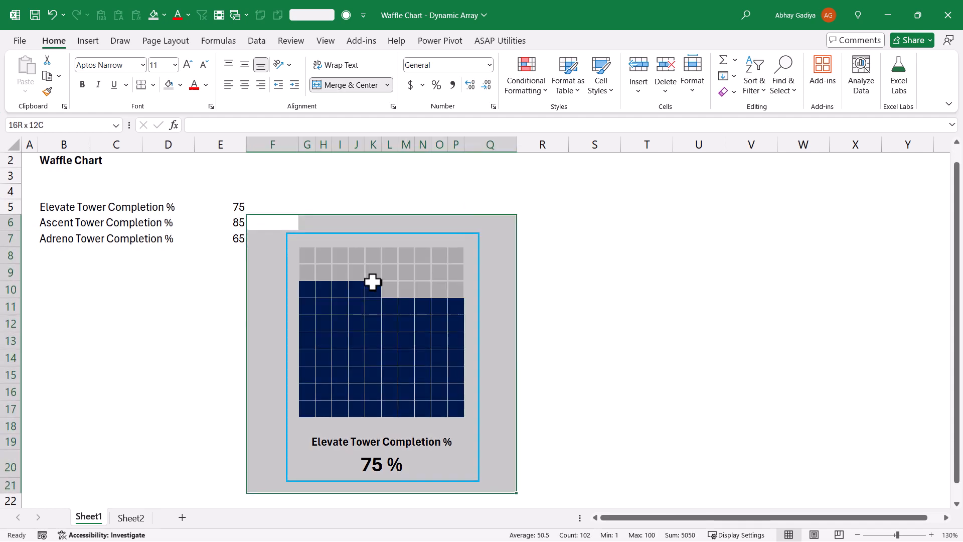
key(ctrl+c)
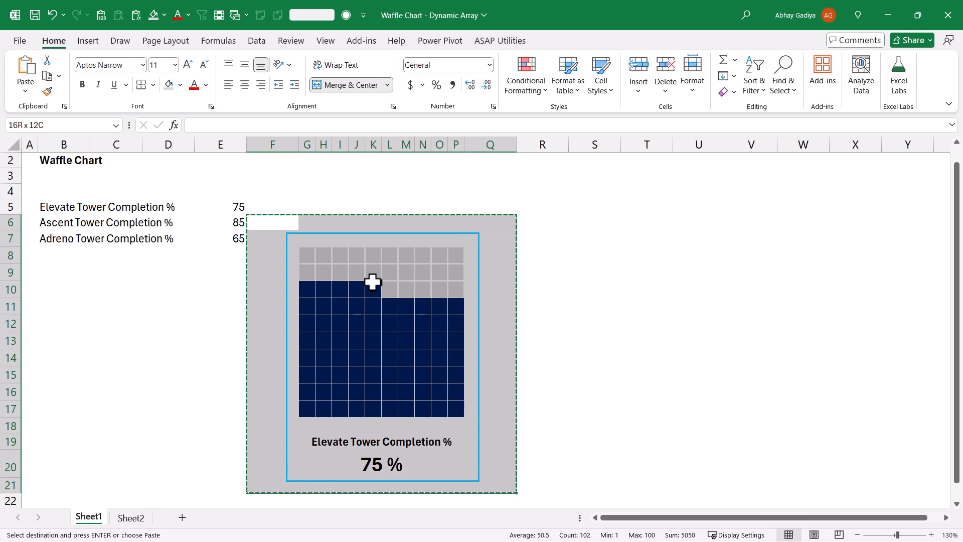
Paste the copied range on Sheet2 as a linked picture, then reposition and enlarge it to about 3.98" by 3.84"
click(131, 518)
click(96, 233)
click(26, 91)
click(80, 224)
drag(199, 239, 231, 208)
drag(342, 415, 360, 436)
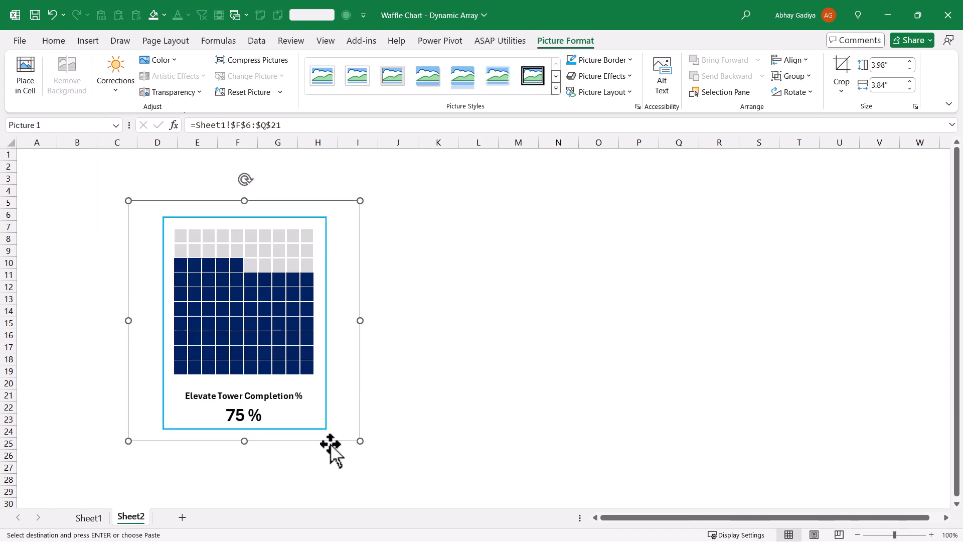
Set the Elevate Tower completion value in Sheet1 cell E5 to 85 and check the linked picture on Sheet2
click(99, 521)
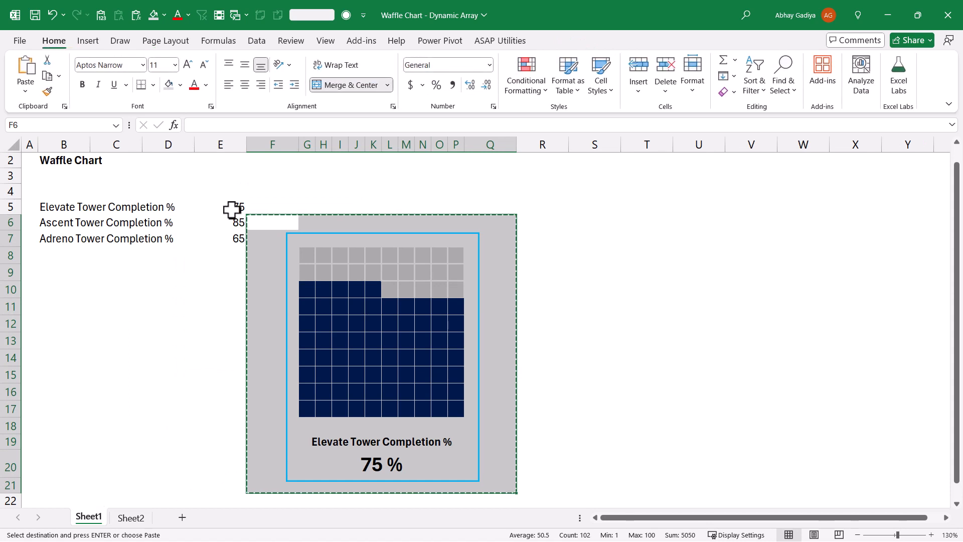
click(233, 208)
text(85)
key(Return)
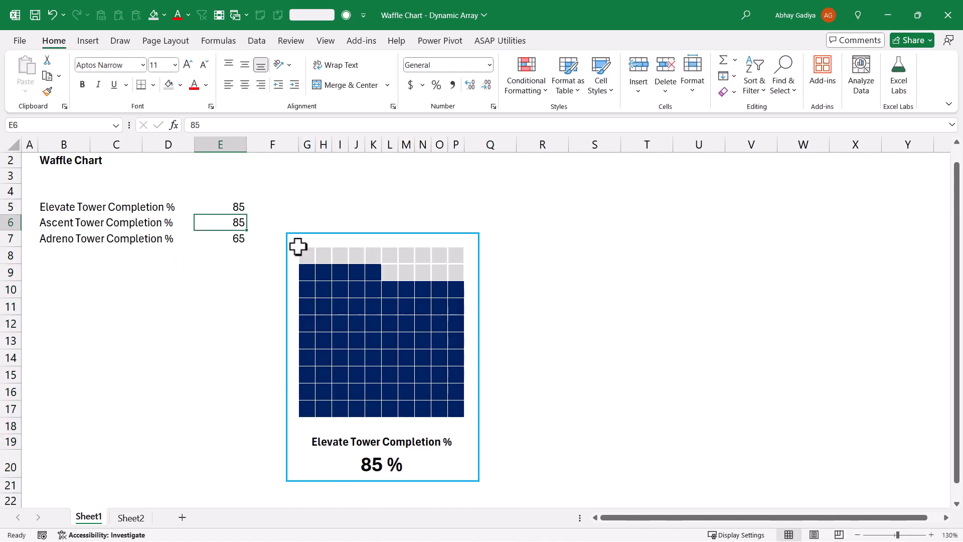
click(145, 519)
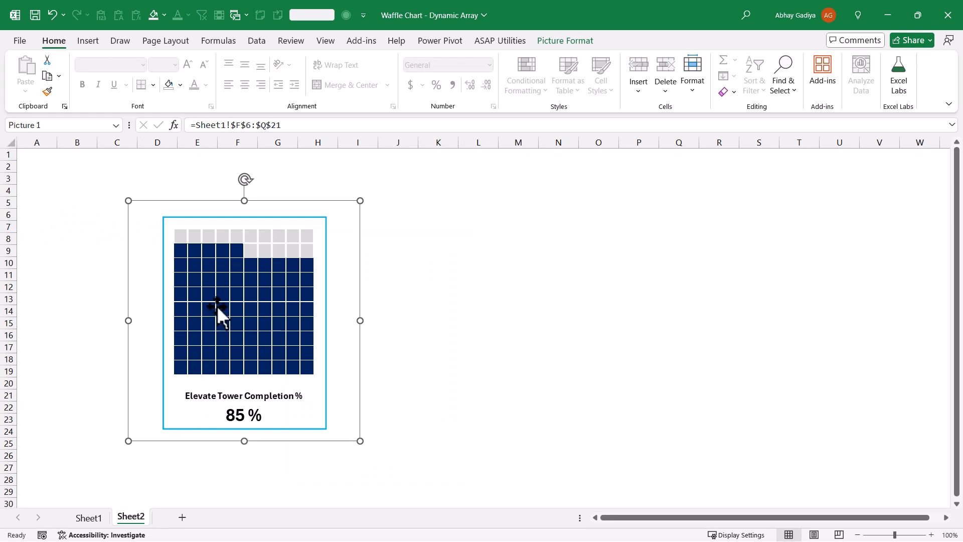
Duplicate the waffle chart on Sheet1 by copying columns F:Q and pasting them starting at column S
click(89, 518)
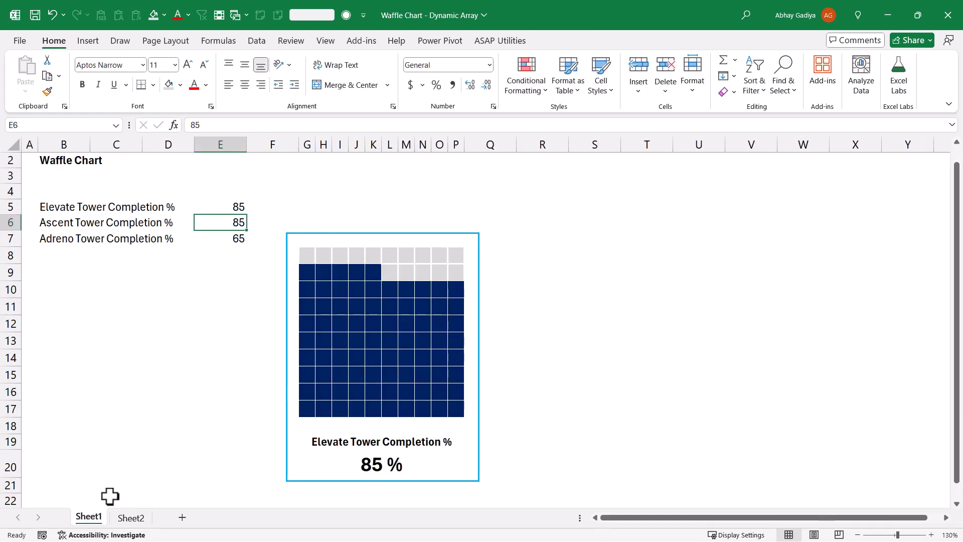
drag(307, 145, 489, 150)
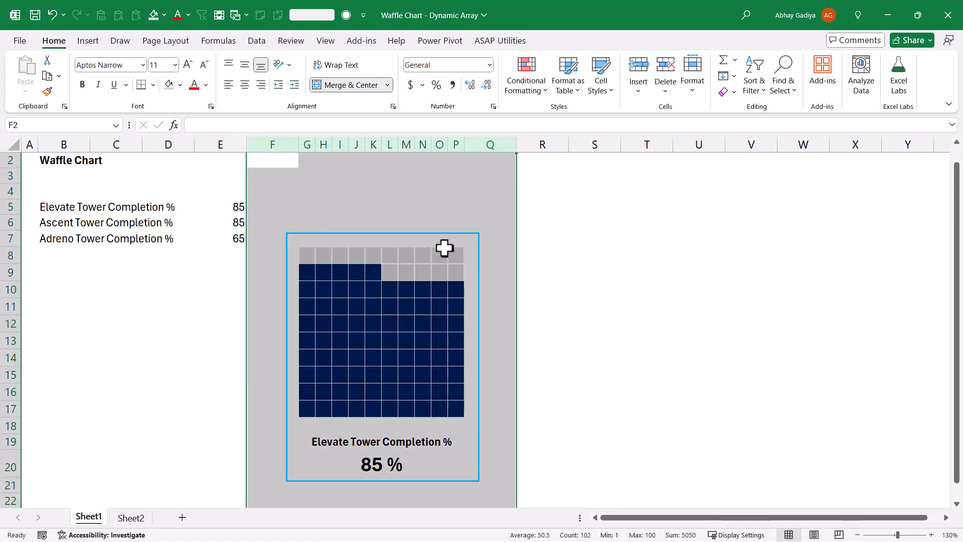
key(ctrl+c)
click(595, 144)
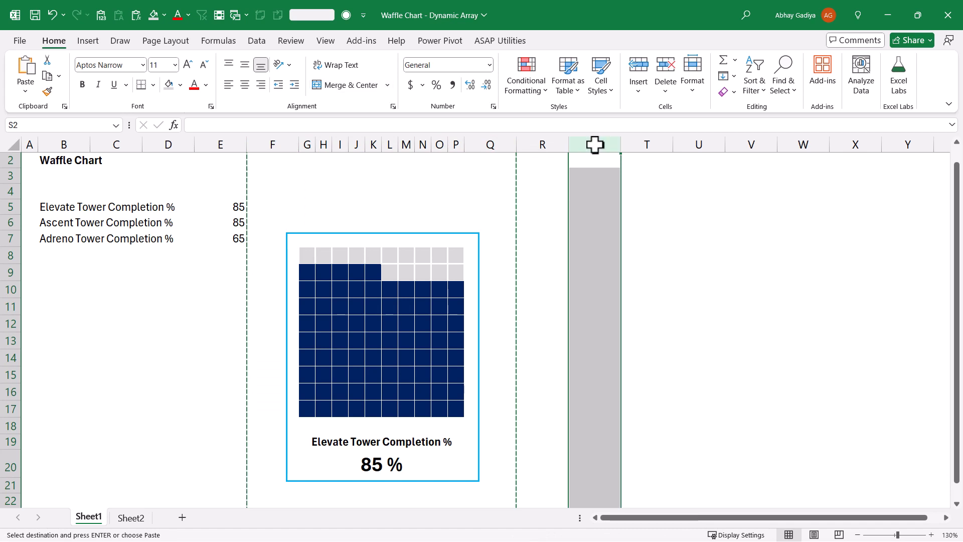
key(ctrl+shift+Right)
key(ctrl+v)
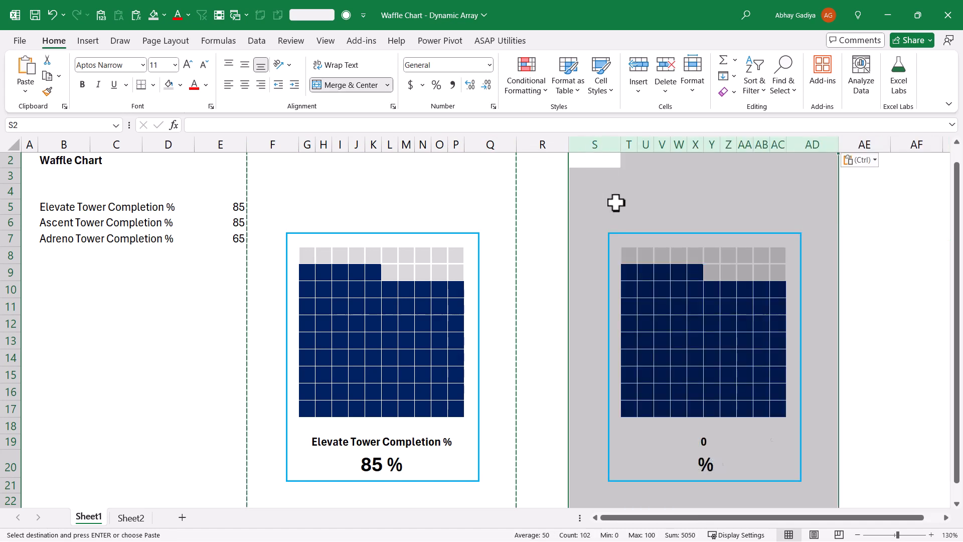
Link the copied chart's title in T19 to the Ascent Tower Completion % label in cell B6
click(704, 443)
key(F2)
key(BackSpace)
key(BackSpace)
click(77, 223)
key(Return)
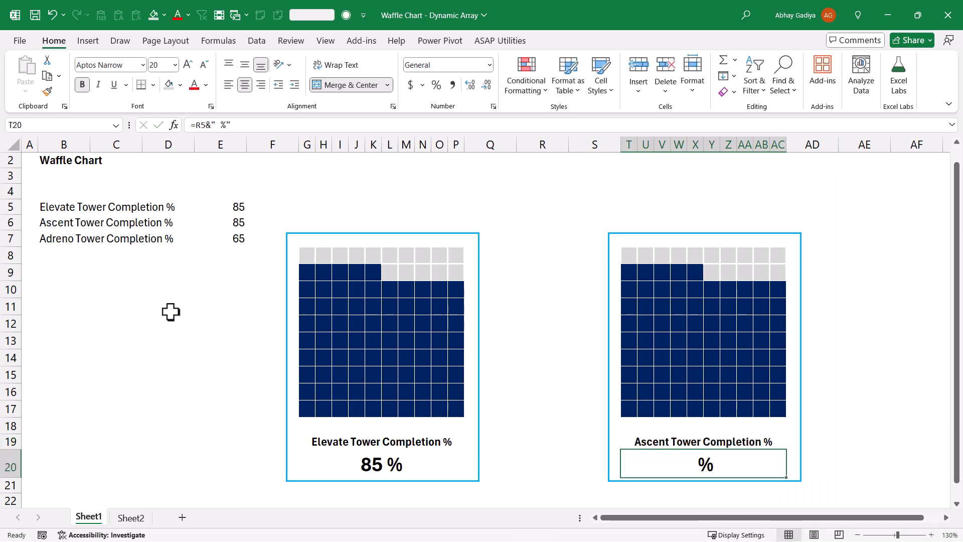
Change the copied chart's percentage formula in T20 to =E6&" %"
text(=)
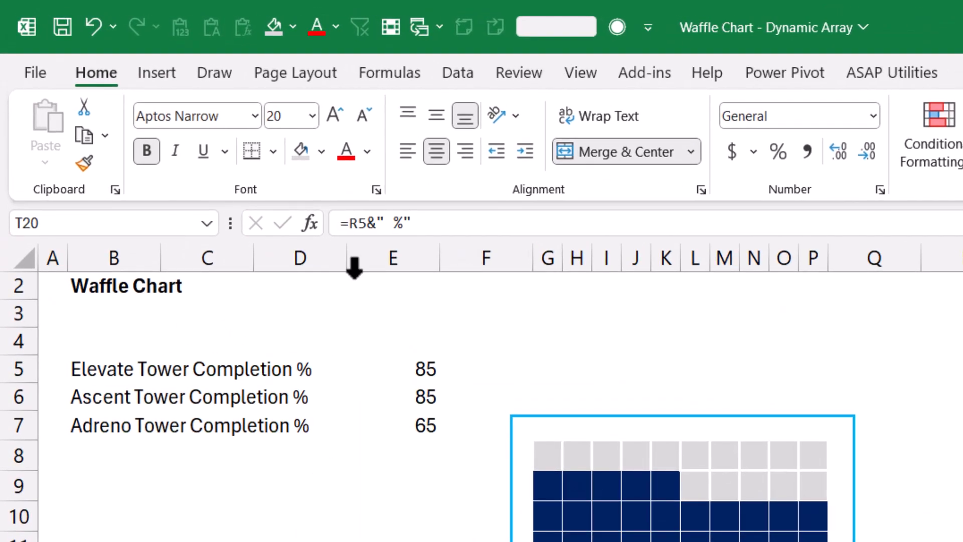
click(359, 221)
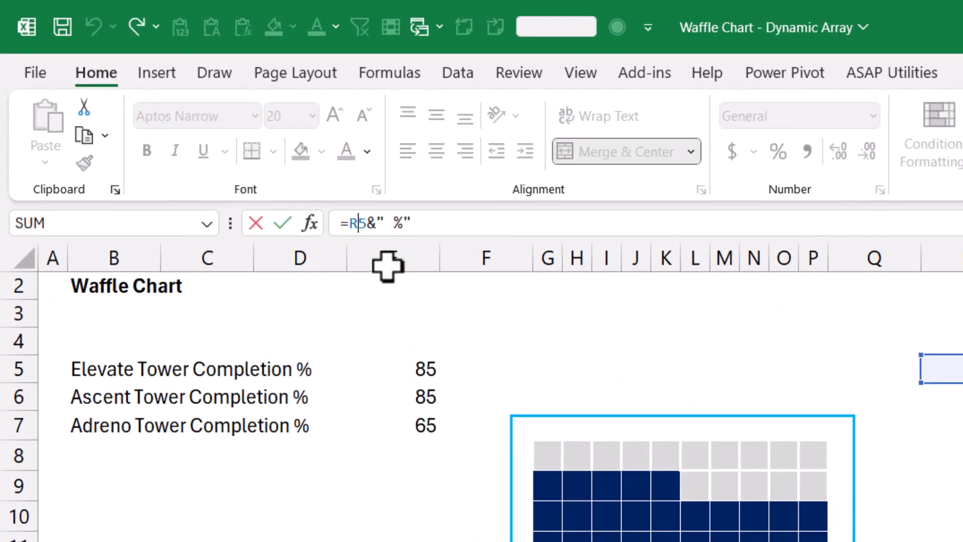
key(BackSpace)
key(BackSpace)
text(E6)
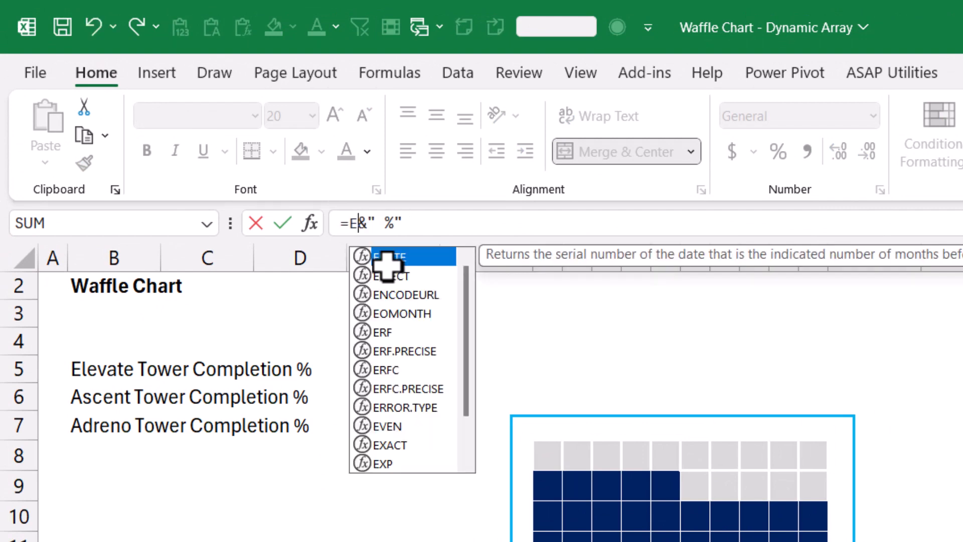
key(Return)
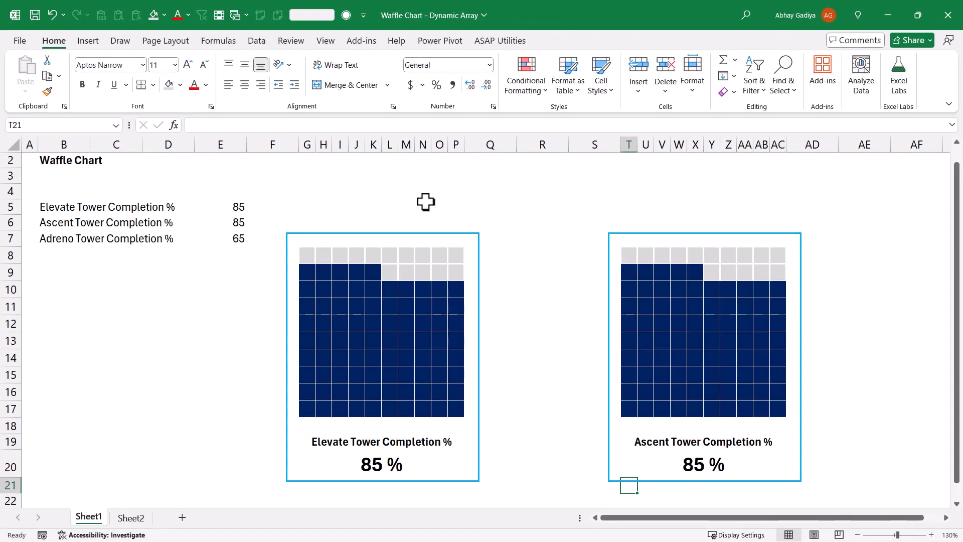
Edit the conditional formatting rule on the copied grid T8:AC17 to format cell values less than or equal to =$E$6
drag(633, 254, 771, 407)
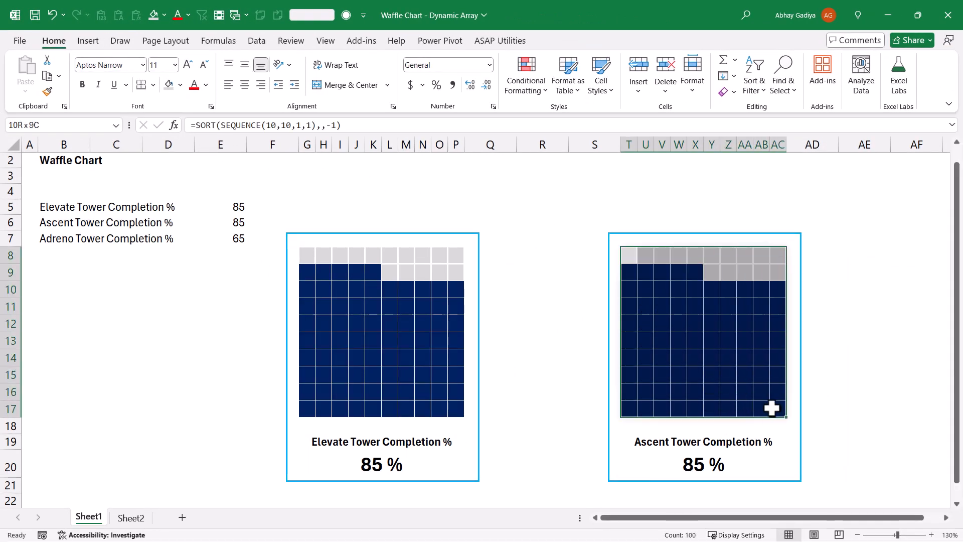
click(527, 95)
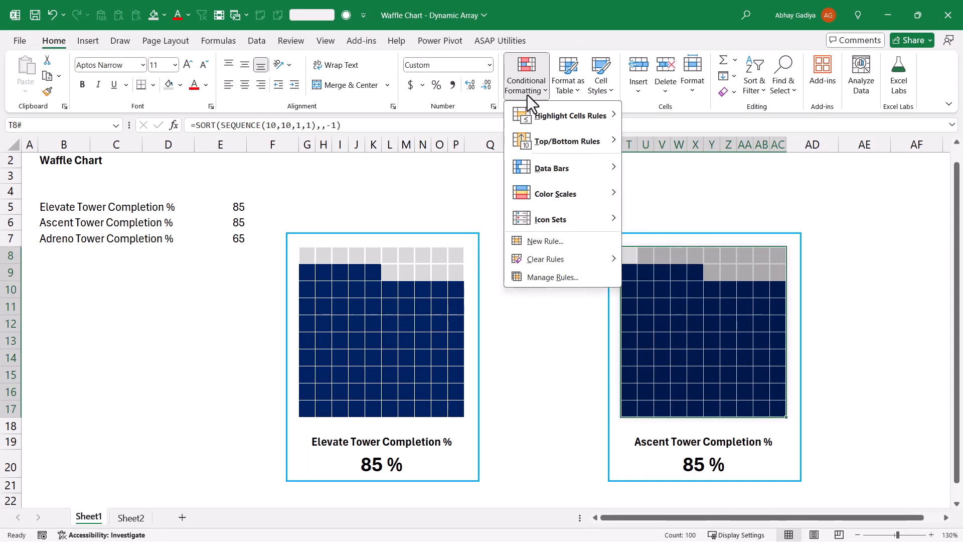
click(553, 277)
click(489, 166)
click(482, 135)
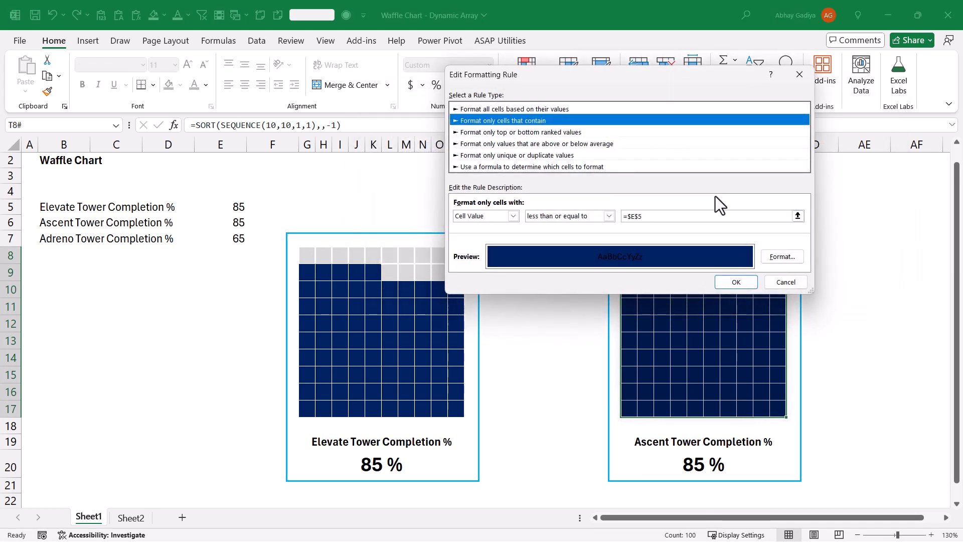
click(797, 215)
click(230, 222)
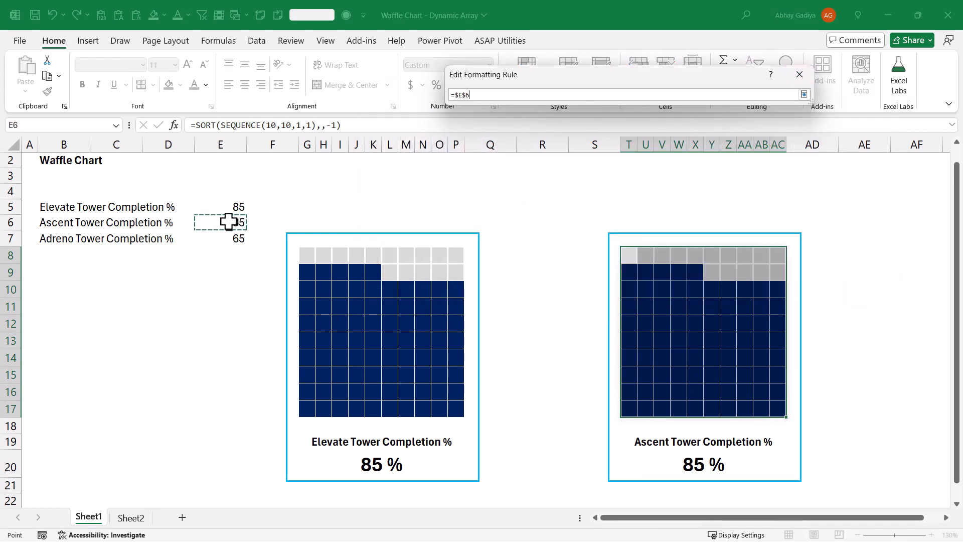
click(804, 95)
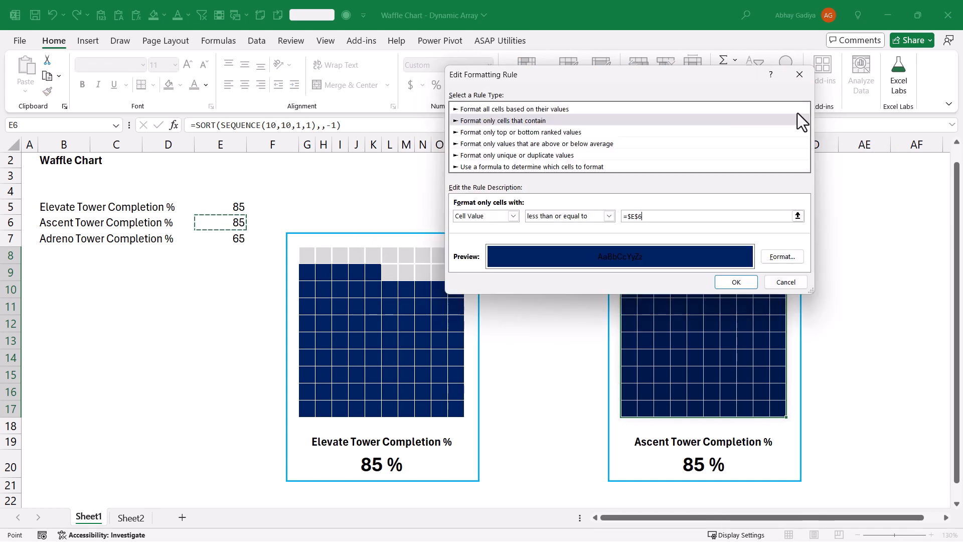
click(736, 281)
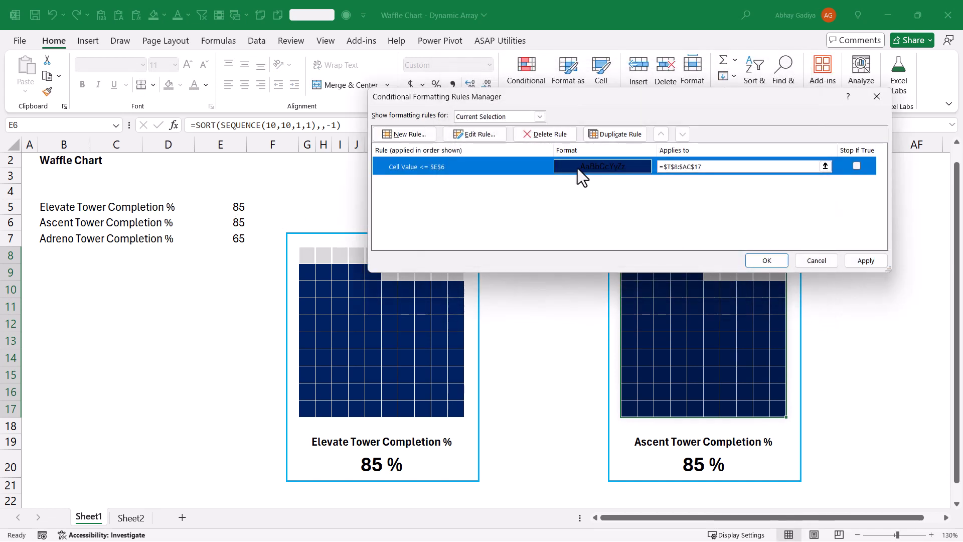
Change the fill of the copied grid's conditional formatting rule to light blue and apply it
click(480, 135)
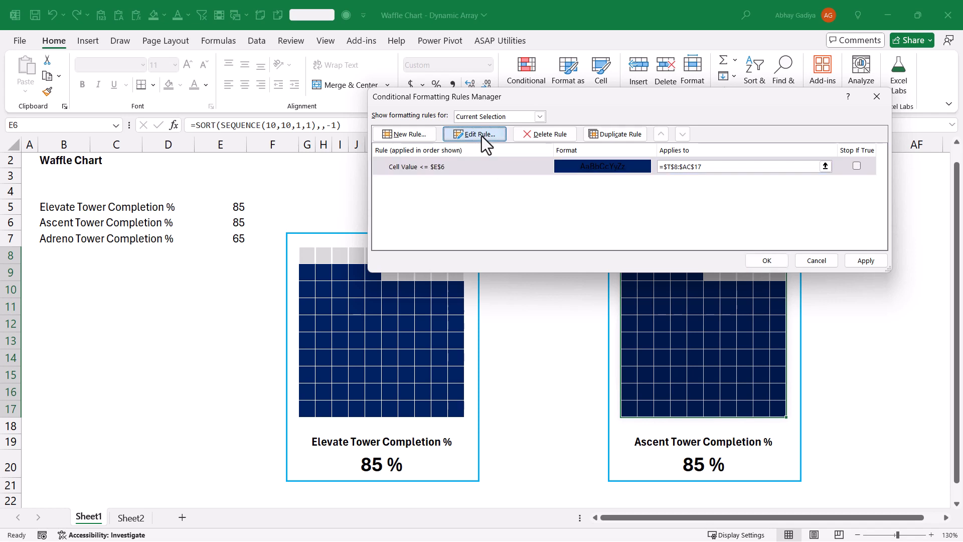
click(780, 257)
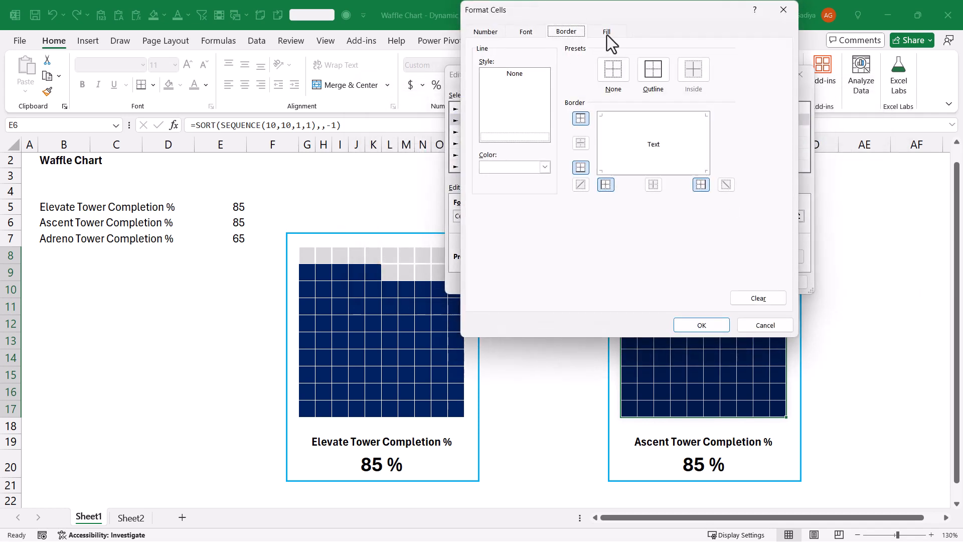
click(605, 32)
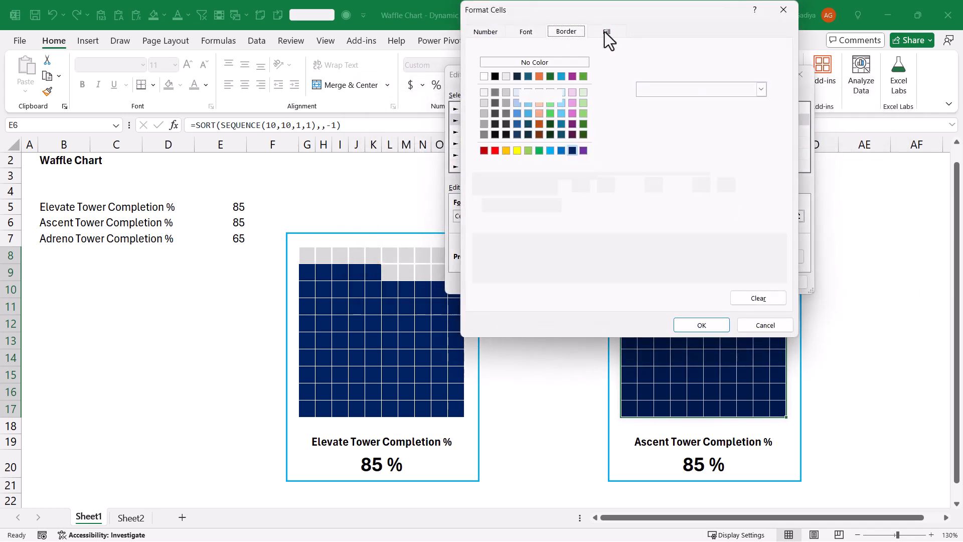
click(527, 115)
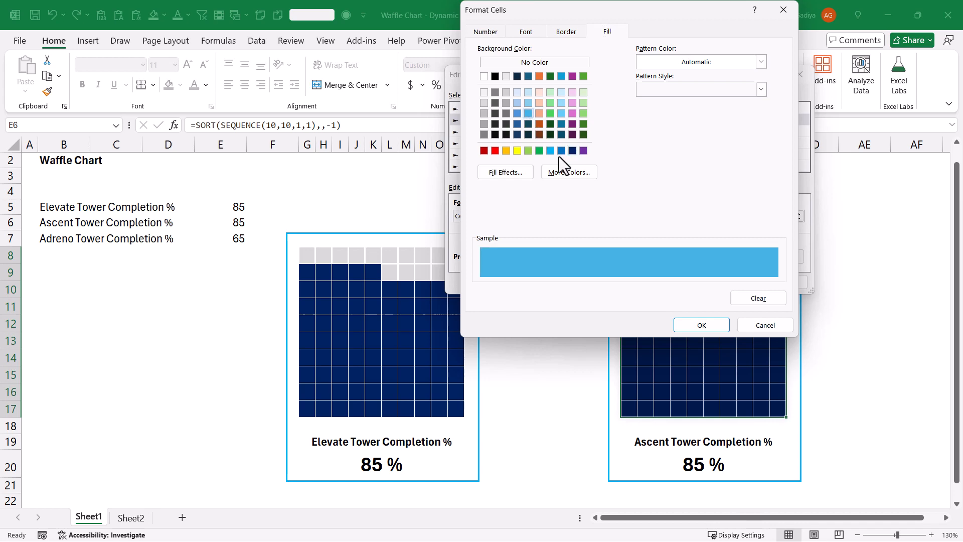
click(690, 323)
click(741, 282)
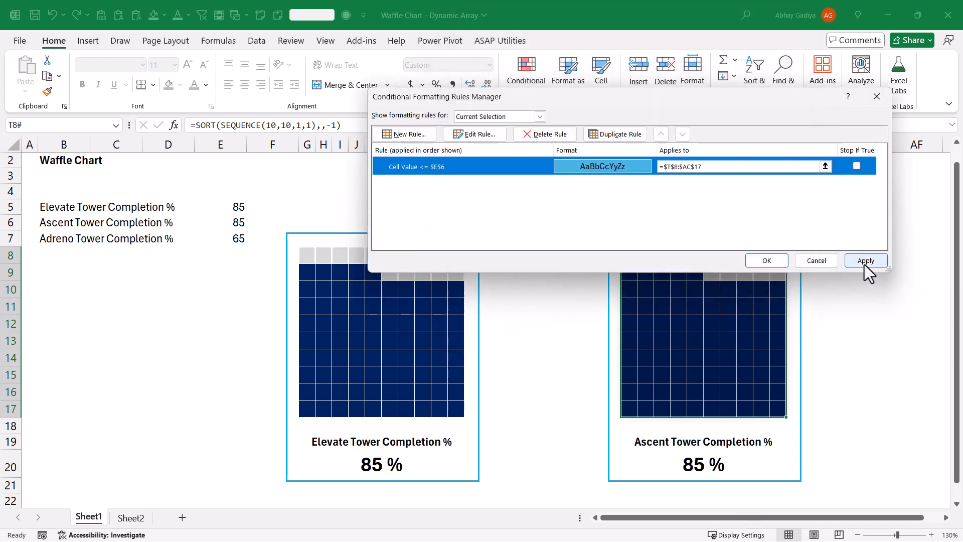
click(864, 260)
click(764, 260)
click(558, 407)
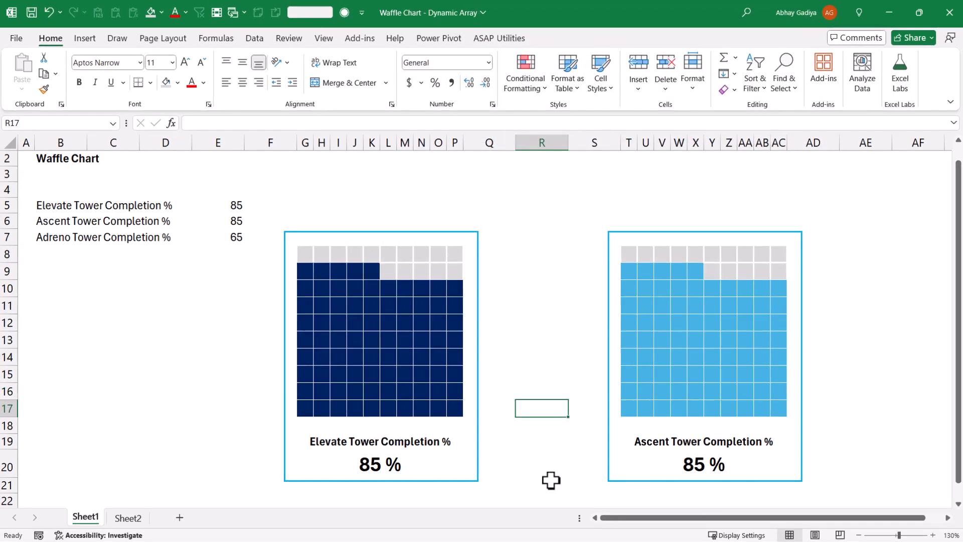